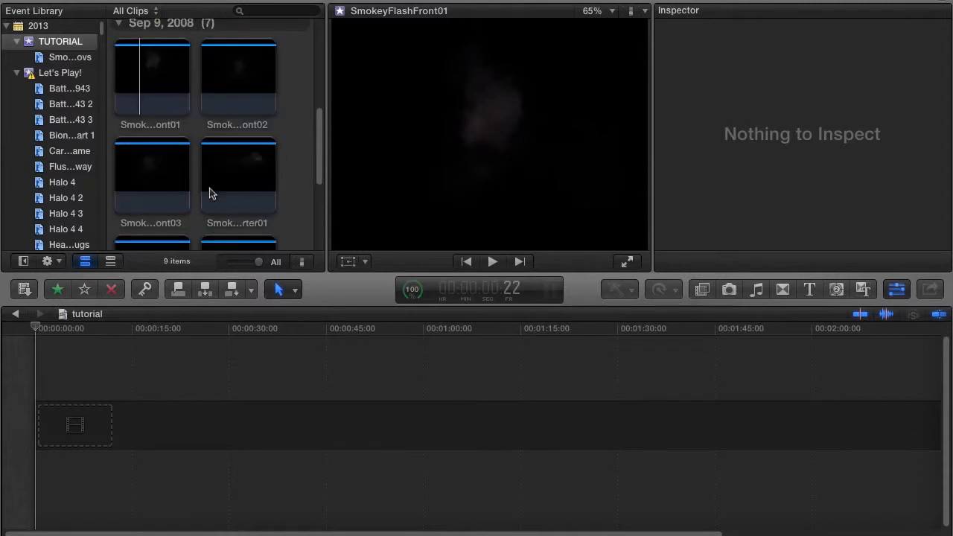
Append the MVI_1925 event clip to the tutorial project's primary storyline.
scroll(209, 192, down, 5)
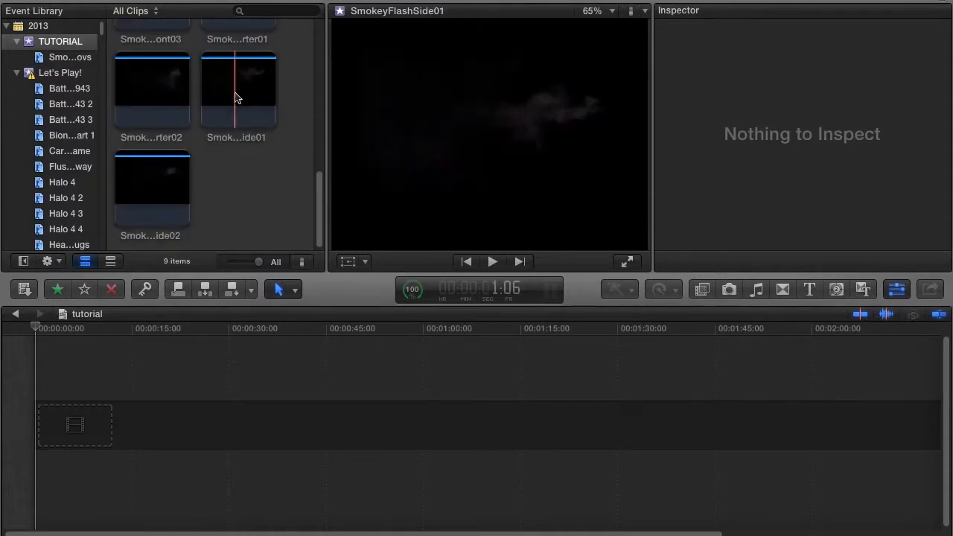
scroll(232, 97, up, 10)
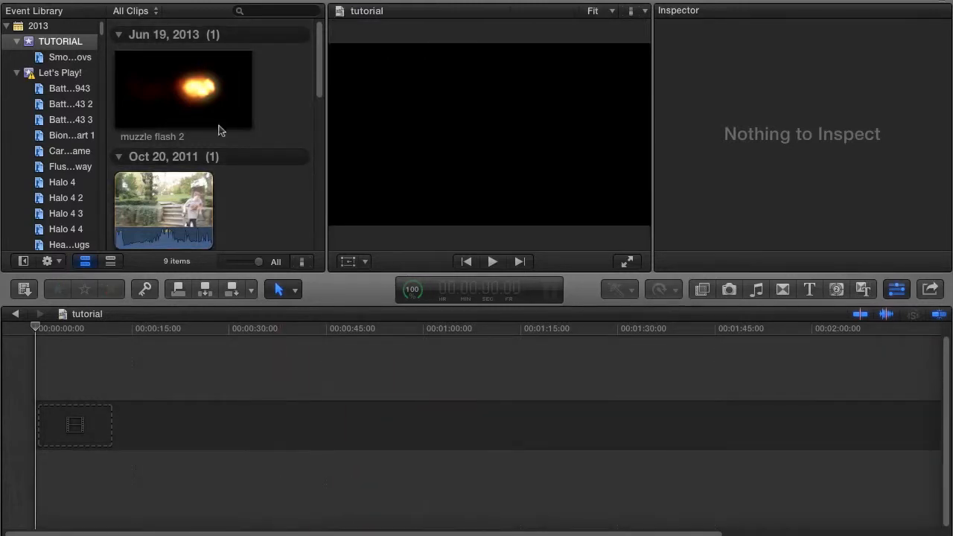
scroll(183, 112, down, 3)
scroll(182, 115, down, 1)
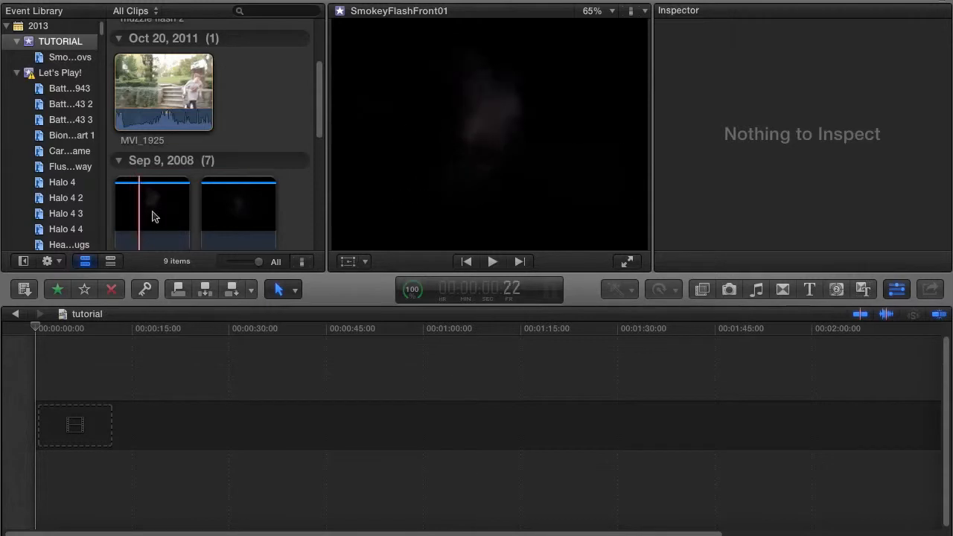
scroll(261, 98, down, 1)
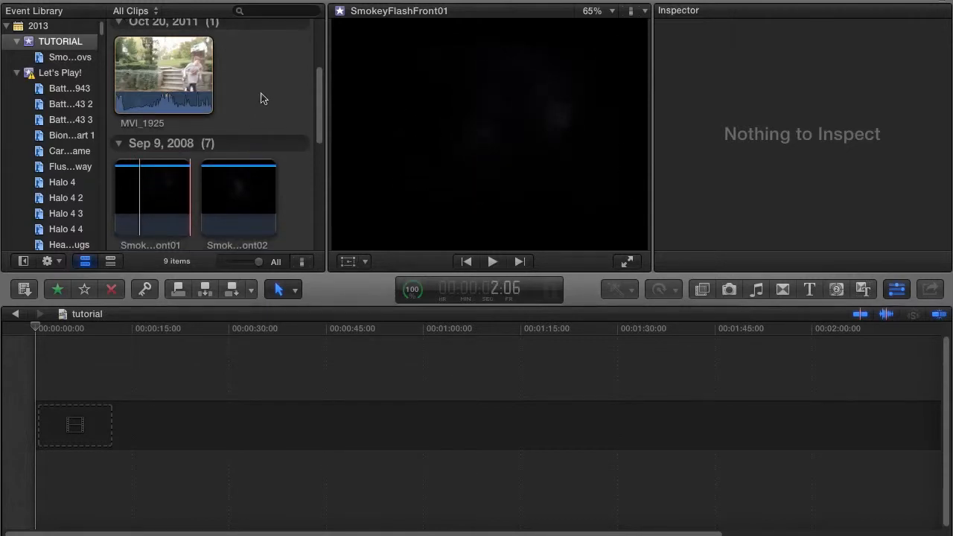
click(156, 67)
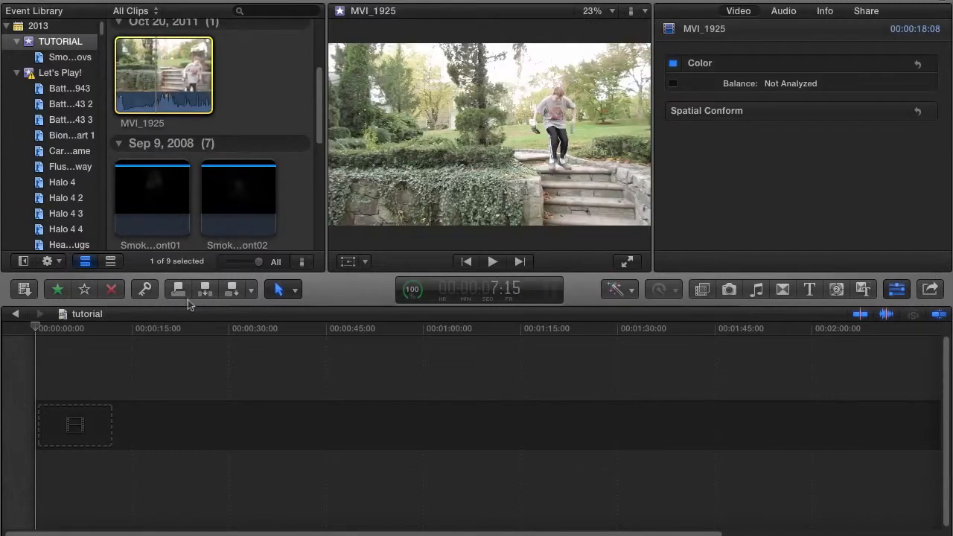
click(232, 292)
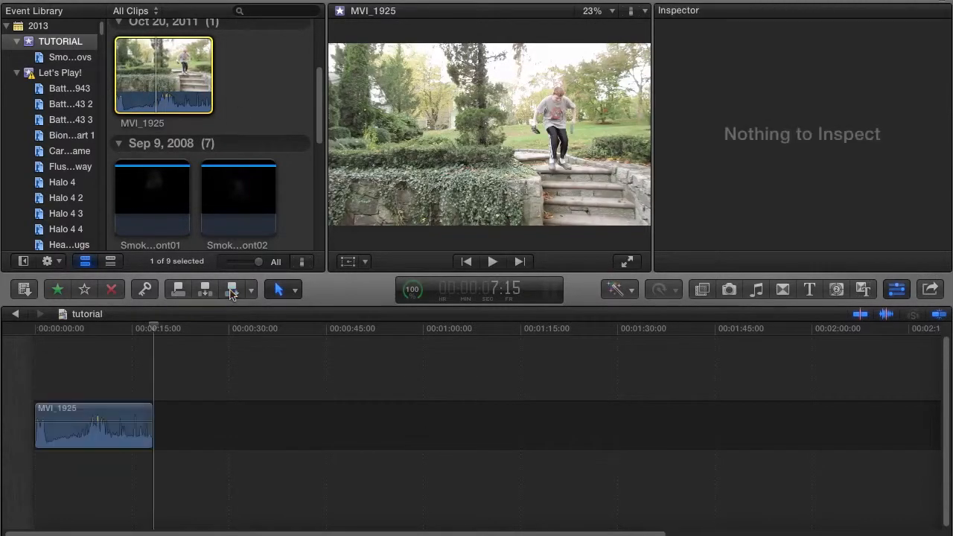
Park the playhead at 00:00:12:16 in the MVI_1925 timeline clip, on the frame where the gun fires.
click(165, 456)
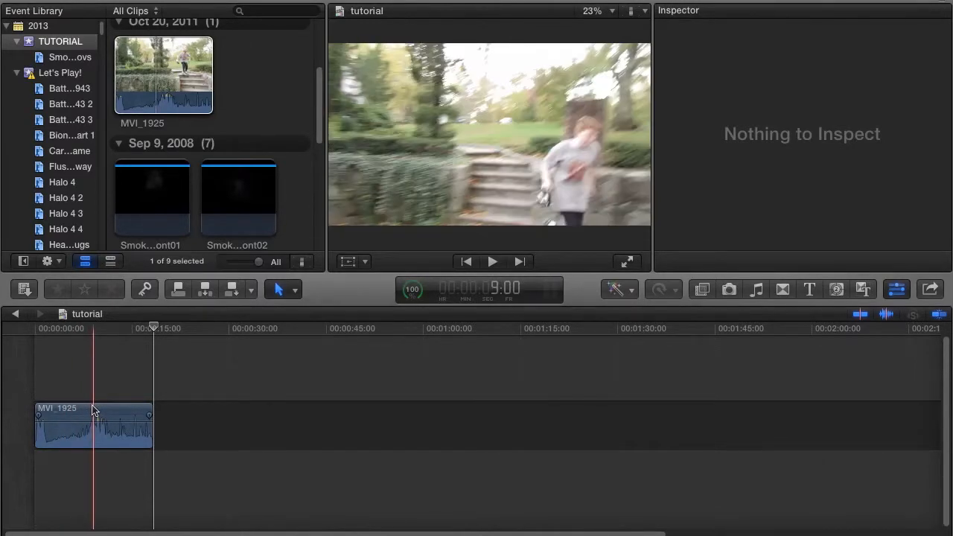
key(XF86AudioMute)
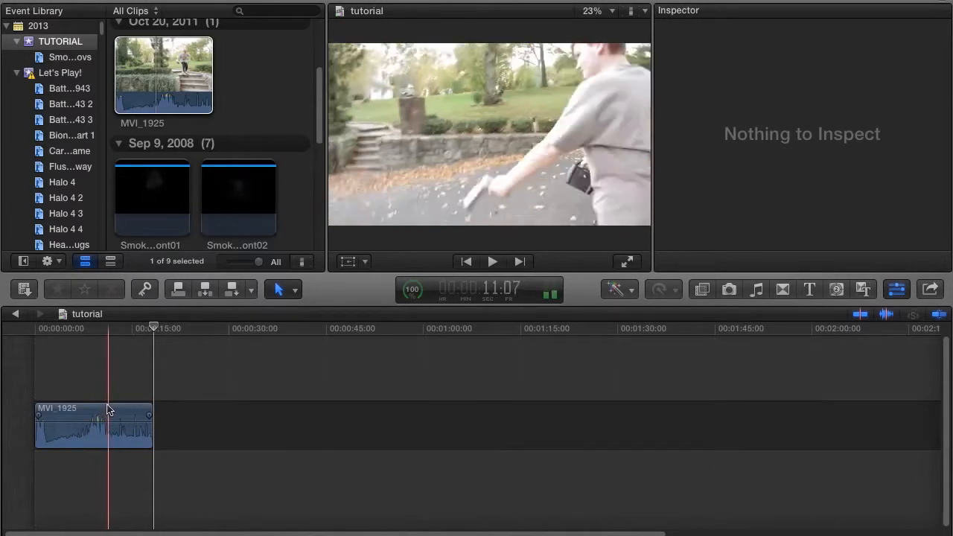
click(110, 409)
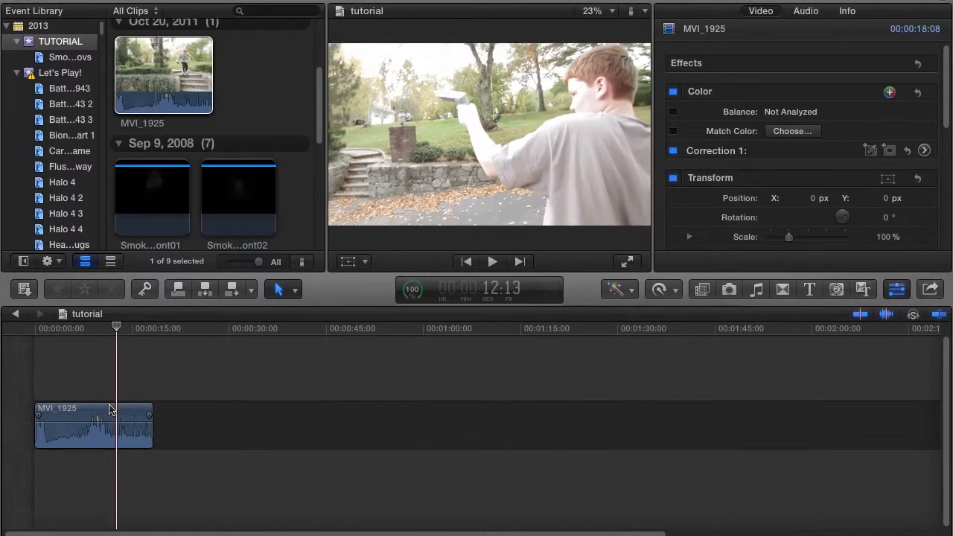
key(Right)
key(Left)
key(Left)
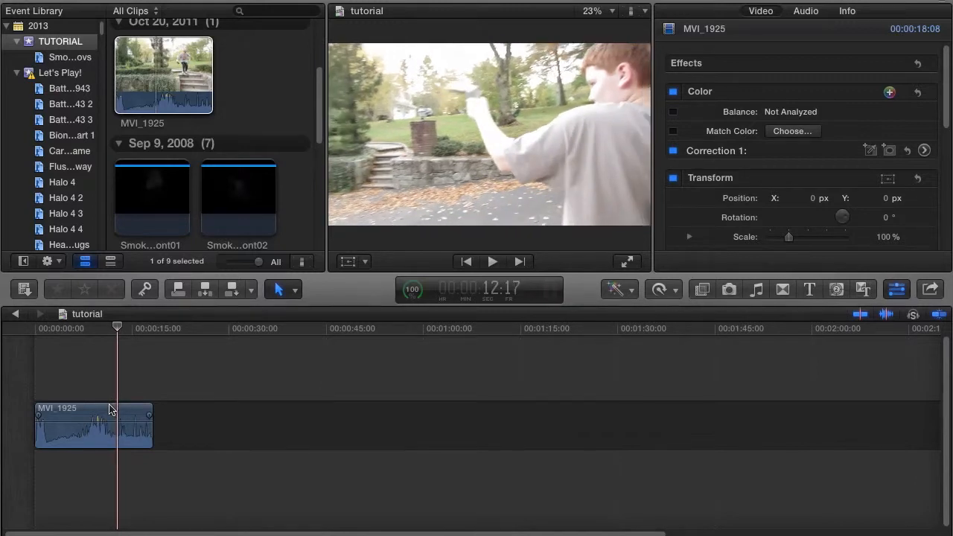
key(Right)
key(Left)
key(Right)
key(Left)
key(Right)
key(Left)
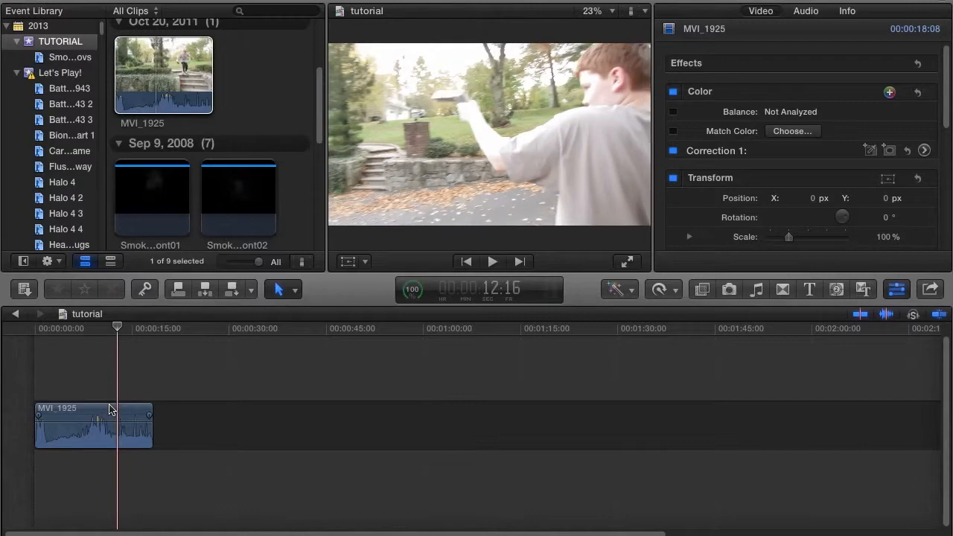
click(115, 408)
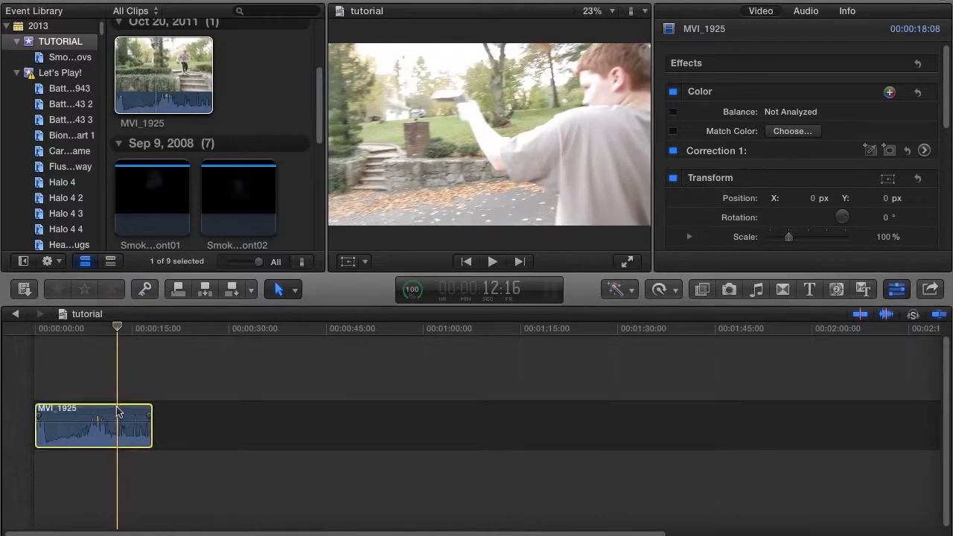
Connect the muzzle flash 2 clip above MVI_1925, starting at 00:00:12:16.
scroll(186, 46, up, 4)
click(169, 89)
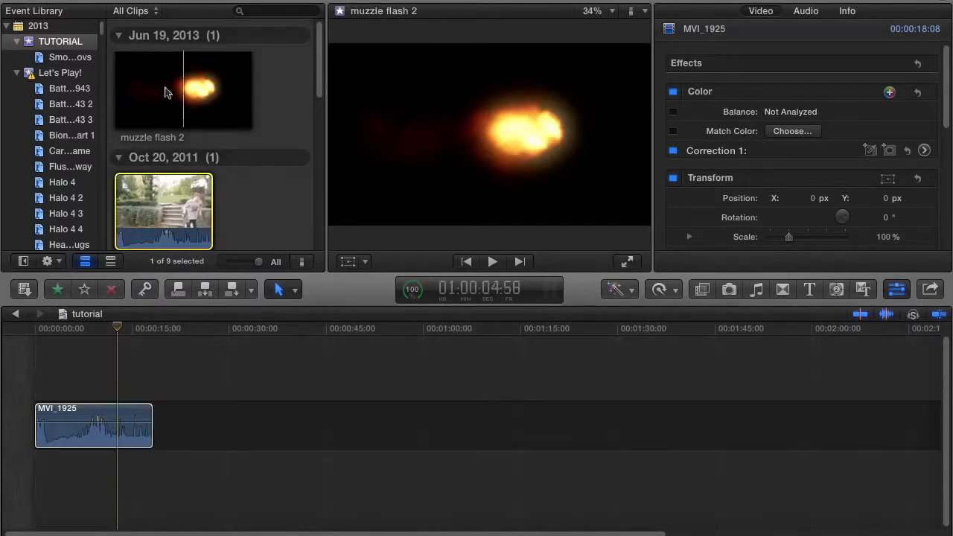
drag(185, 86, 118, 366)
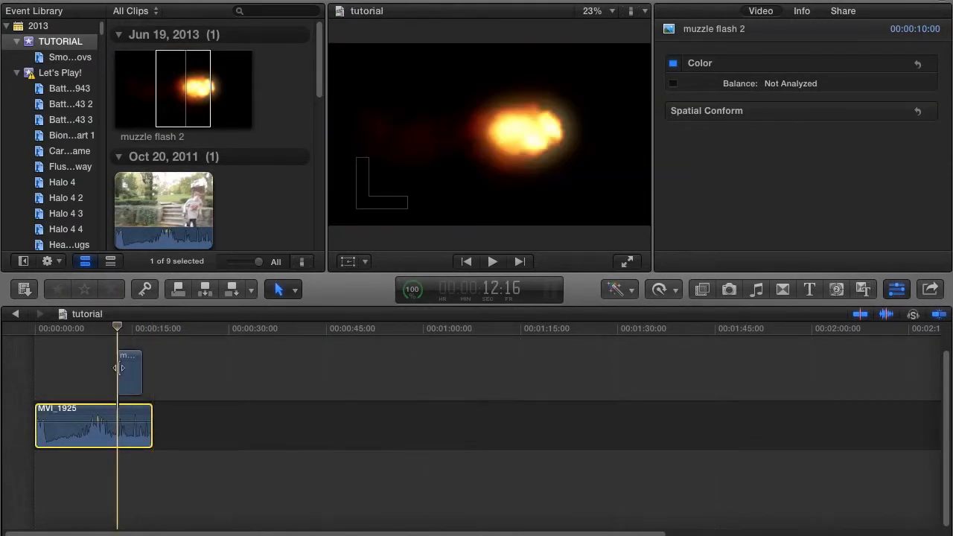
Turn on the Transform controls for the muzzle flash 2 timeline clip, try repositioning it and undo that move.
click(125, 376)
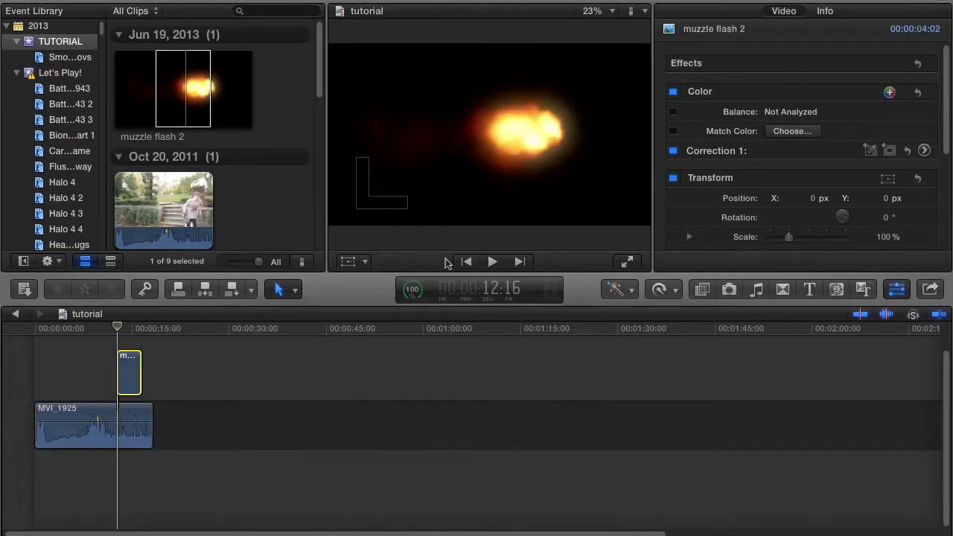
click(347, 262)
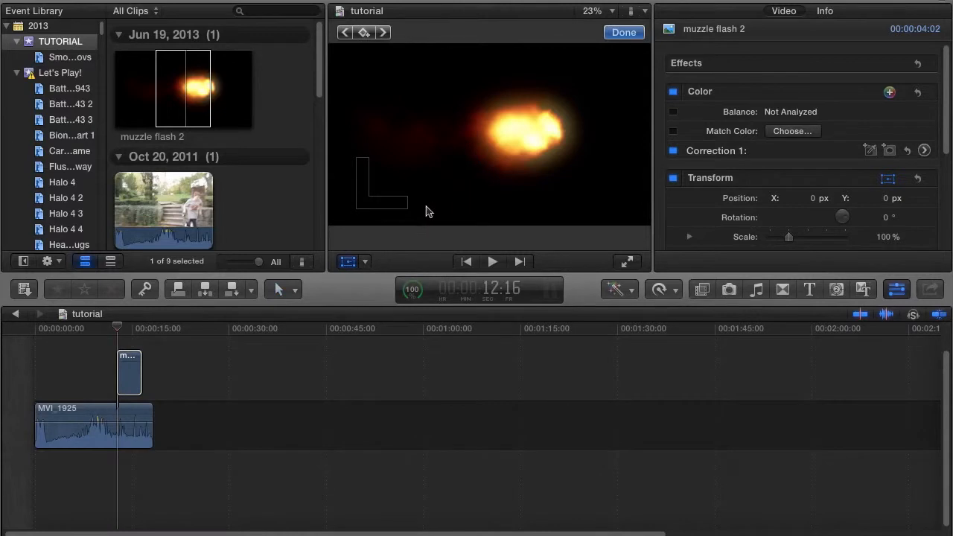
drag(460, 147, 478, 184)
key(super+z)
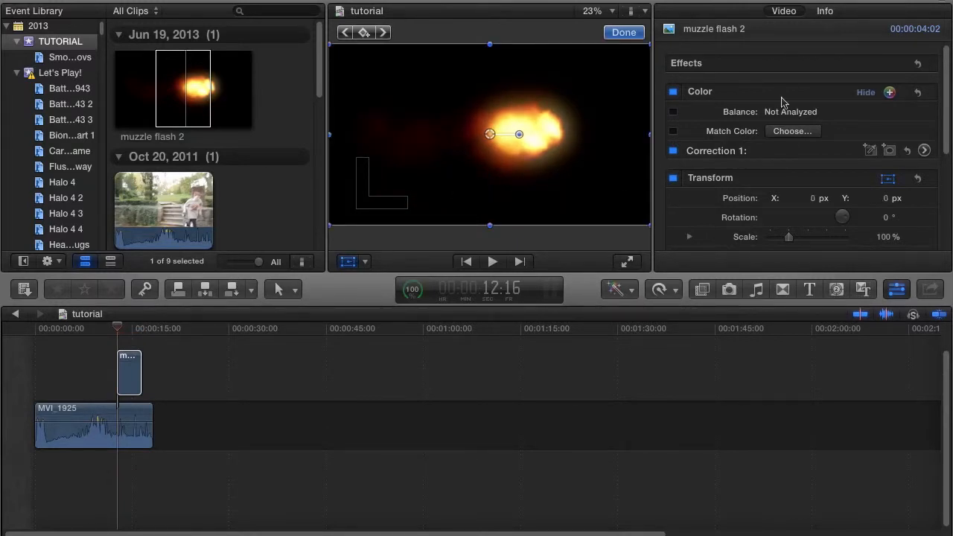
Set the muzzle flash 2 clip's blend mode to Screen.
scroll(782, 102, down, 5)
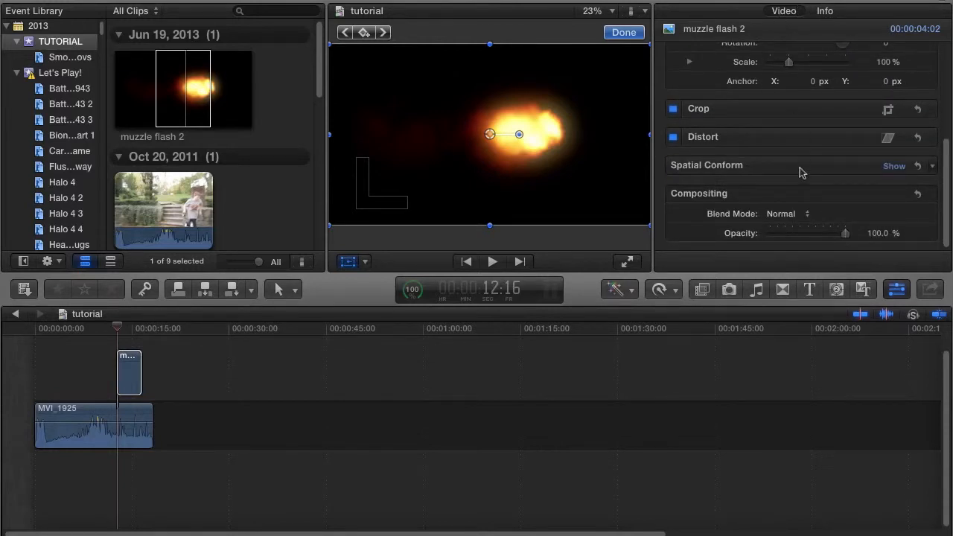
click(809, 217)
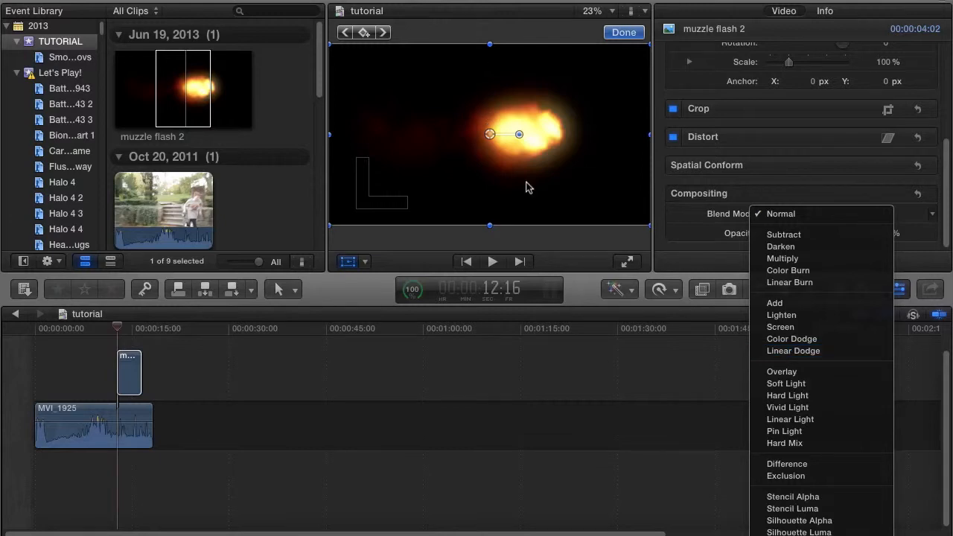
click(781, 327)
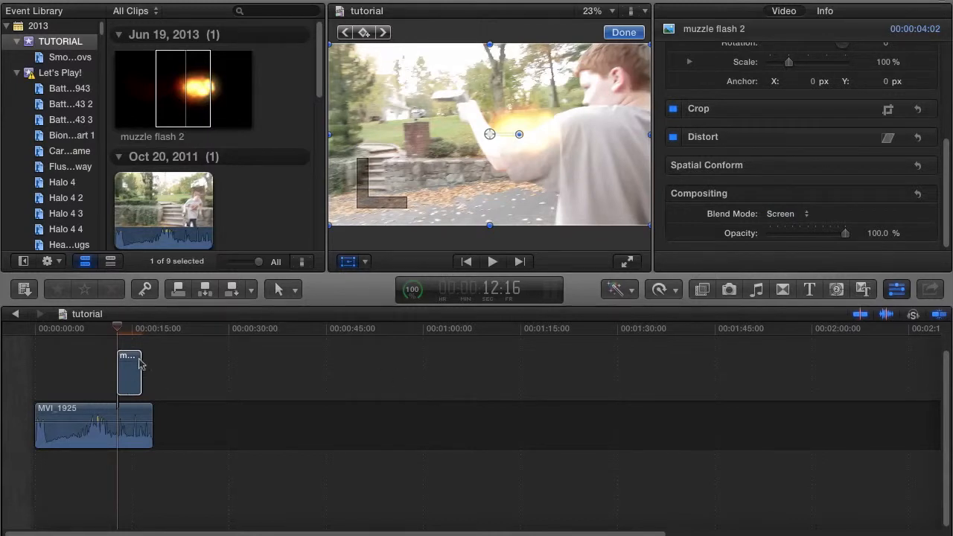
Place the muzzle flash at the gun's barrel, about X -636 px and Y 207 px, and rotate it about 1.8°.
drag(488, 135, 363, 101)
drag(521, 190, 463, 163)
drag(417, 138, 436, 132)
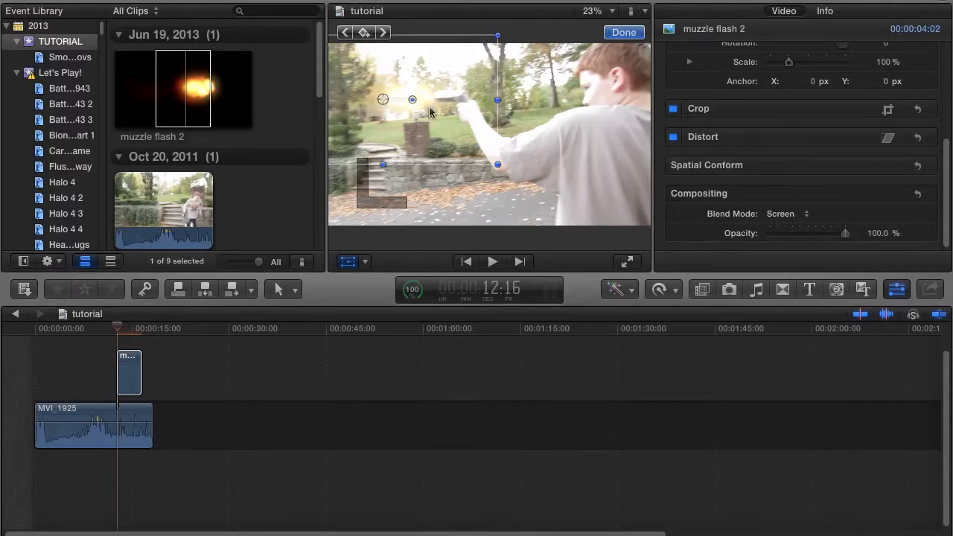
drag(415, 99, 516, 97)
Return the playhead to the start of muzzle flash 2 at 00:00:12:16 and examine its opening frames one by one.
click(248, 371)
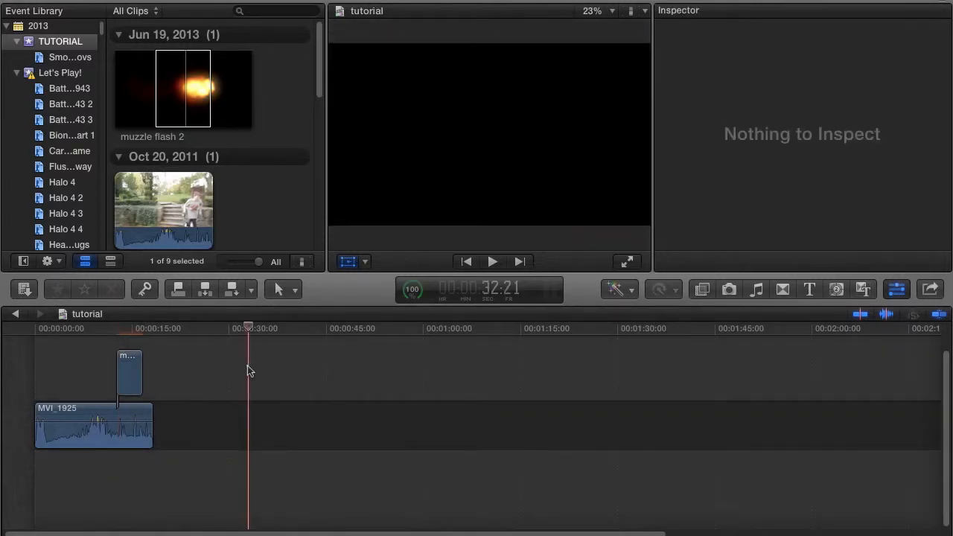
click(125, 381)
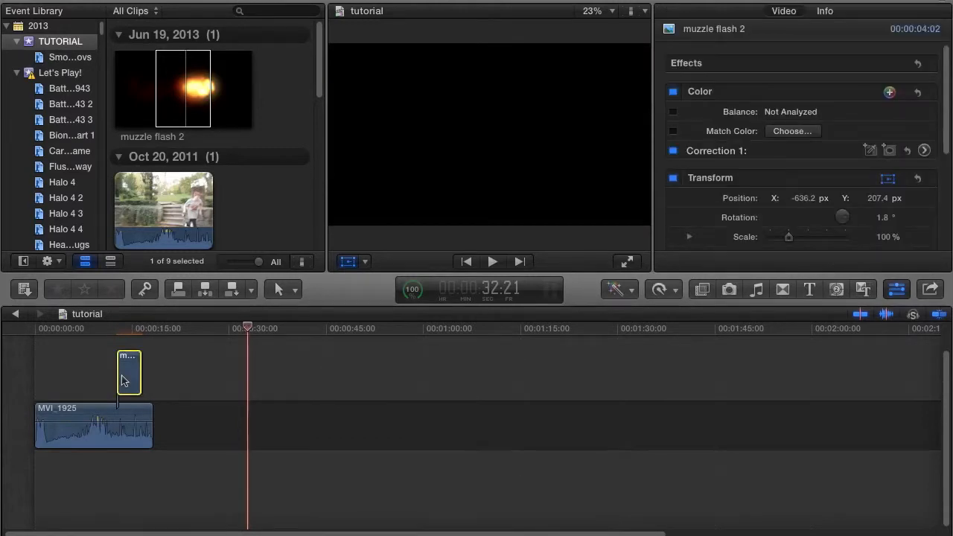
drag(248, 332, 116, 339)
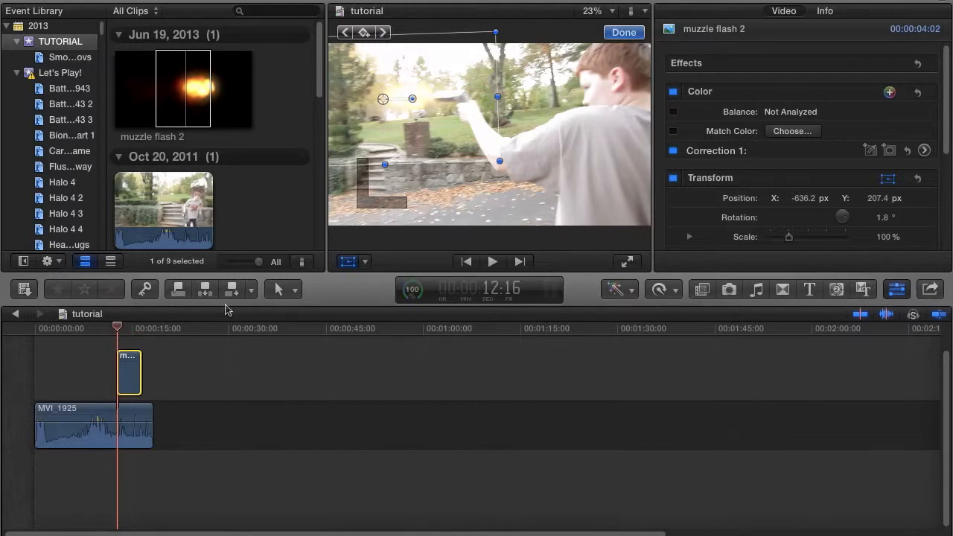
click(116, 343)
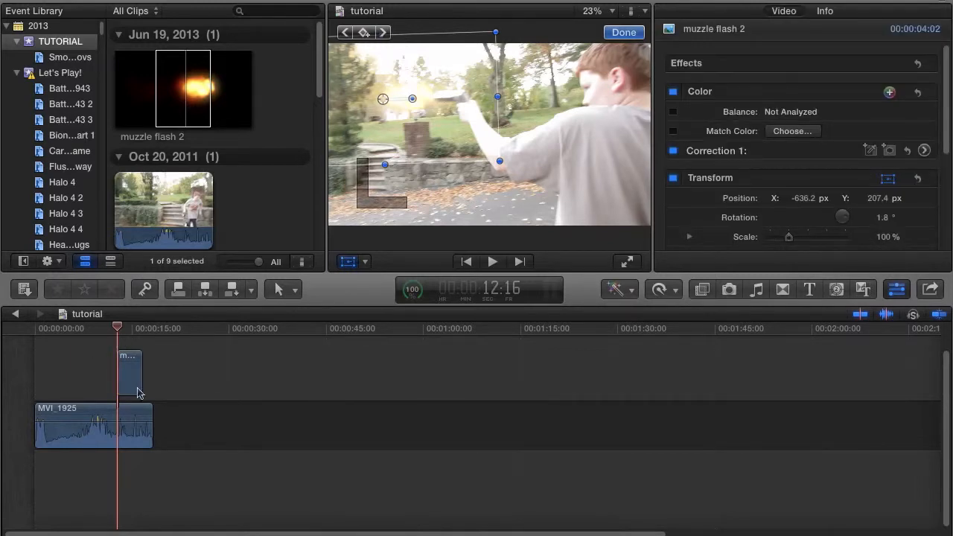
key(Right)
key(Right)
key(Right)
key(Right)
key(Left)
key(Left)
key(Left)
key(Left)
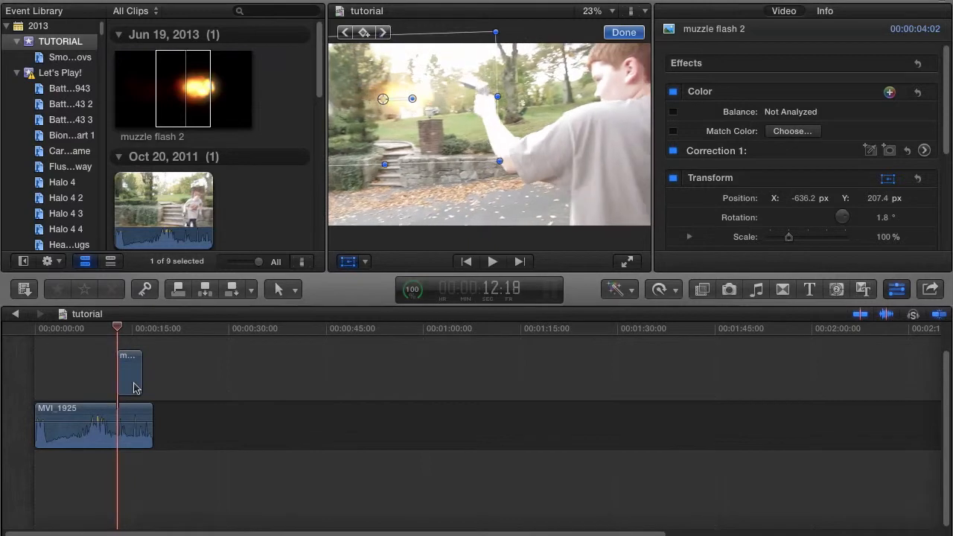
key(Left)
key(Right)
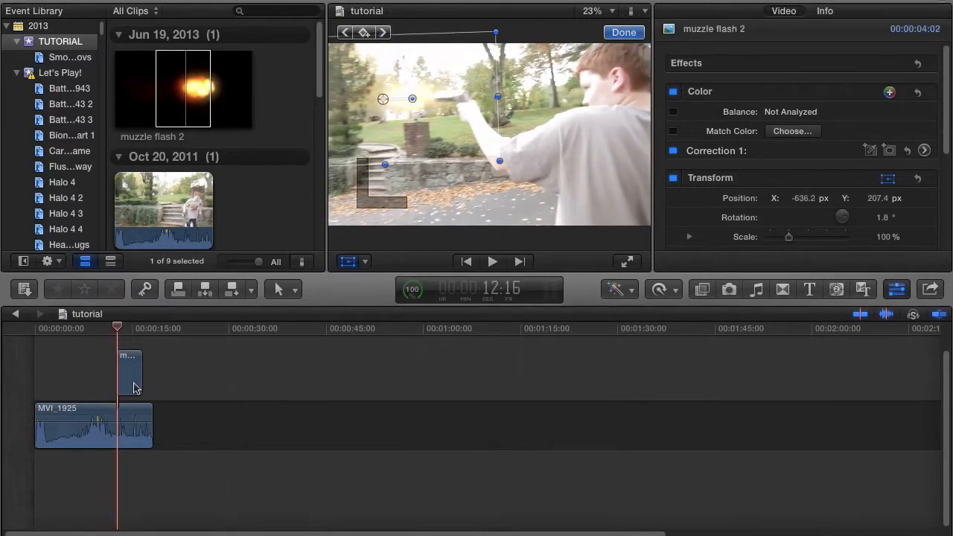
Blade the muzzle flash 2 clip about 5 frames and about 2 frames after its start.
key(super+equal)
key(super+minus)
key(super+equal)
key(super+equal)
key(super+equal)
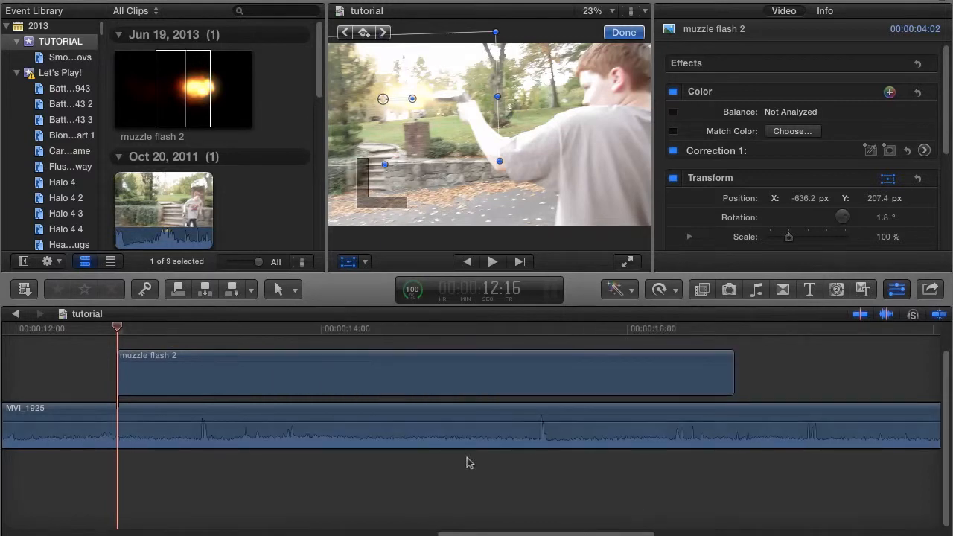
key(b)
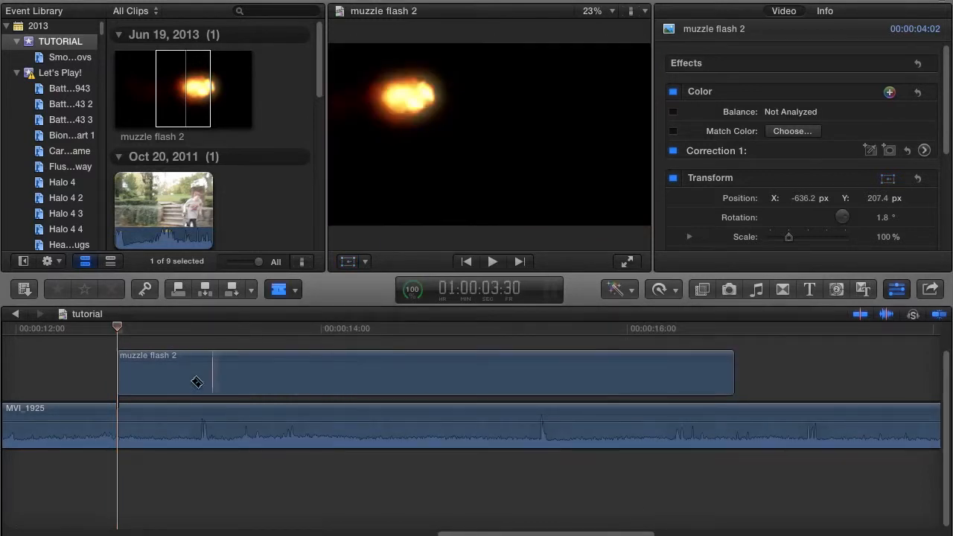
click(130, 382)
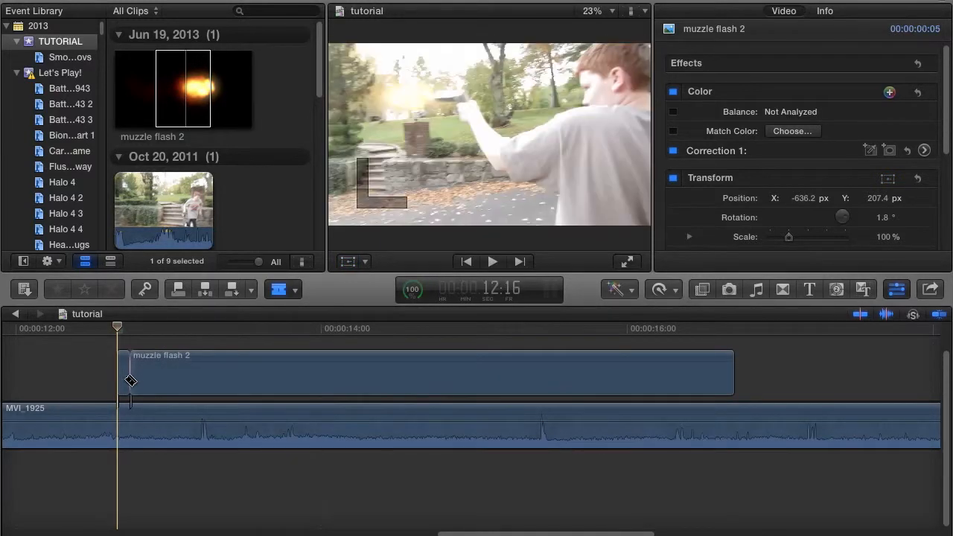
key(a)
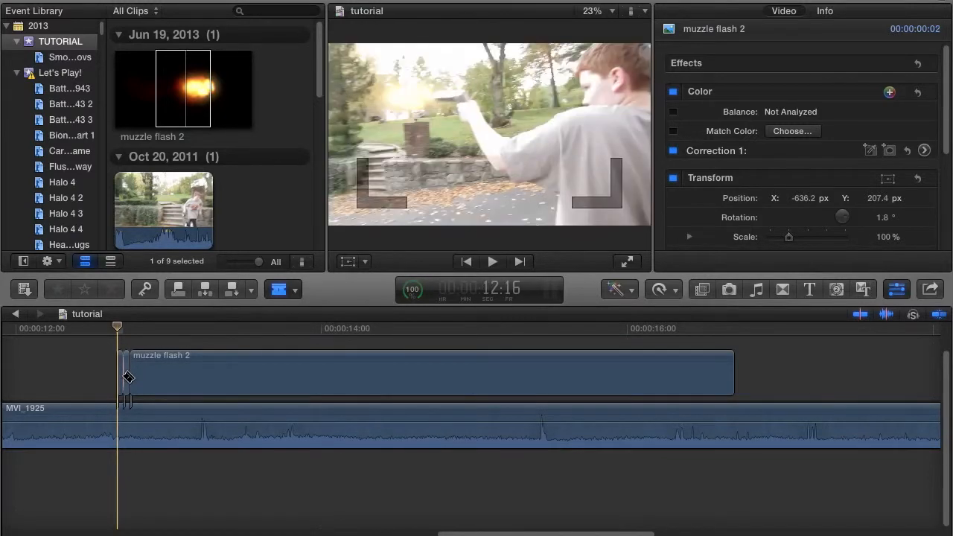
Delete the two later pieces of muzzle flash 2 and select the short opening piece that remains.
click(131, 347)
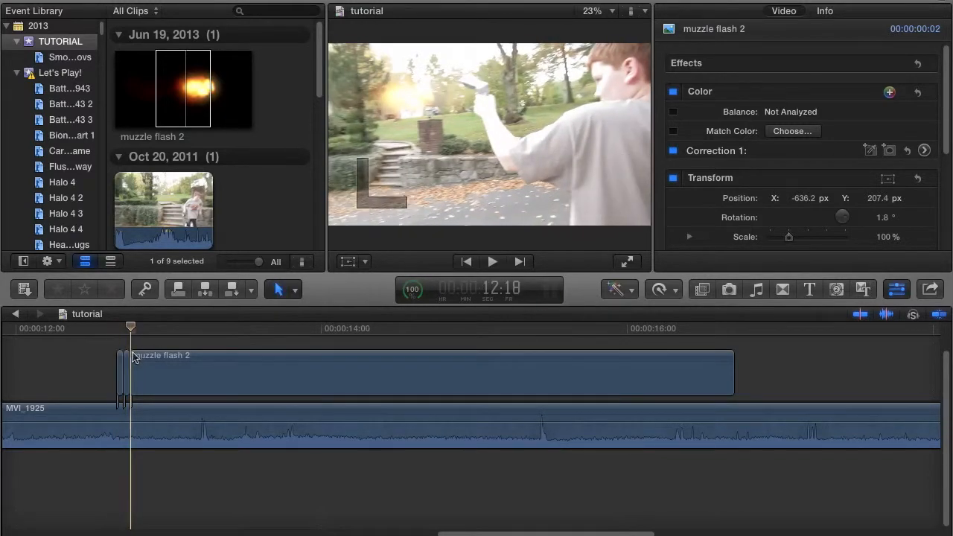
click(133, 361)
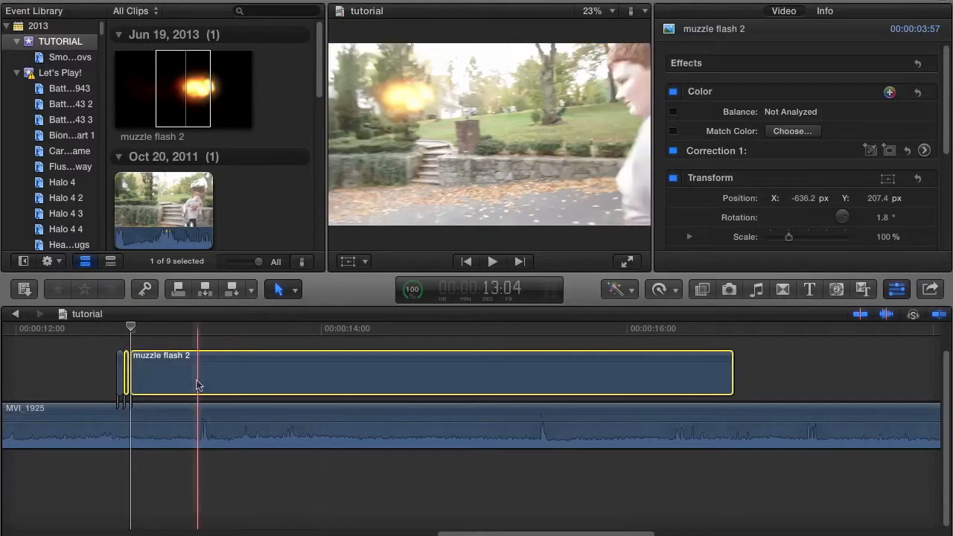
key(Delete)
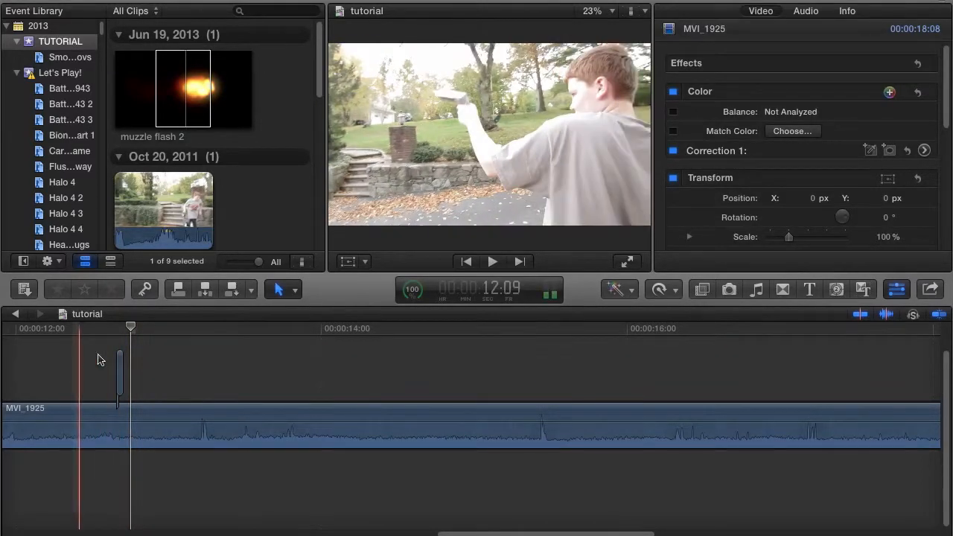
click(120, 365)
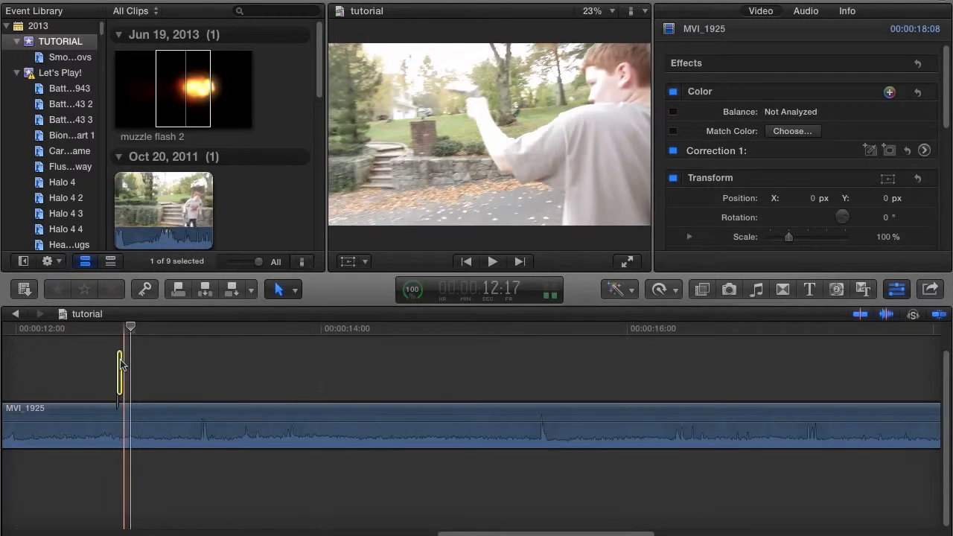
Duplicate the MVI_1925 clip and stack the copy directly above the original, aligned with the start of the timeline.
click(122, 365)
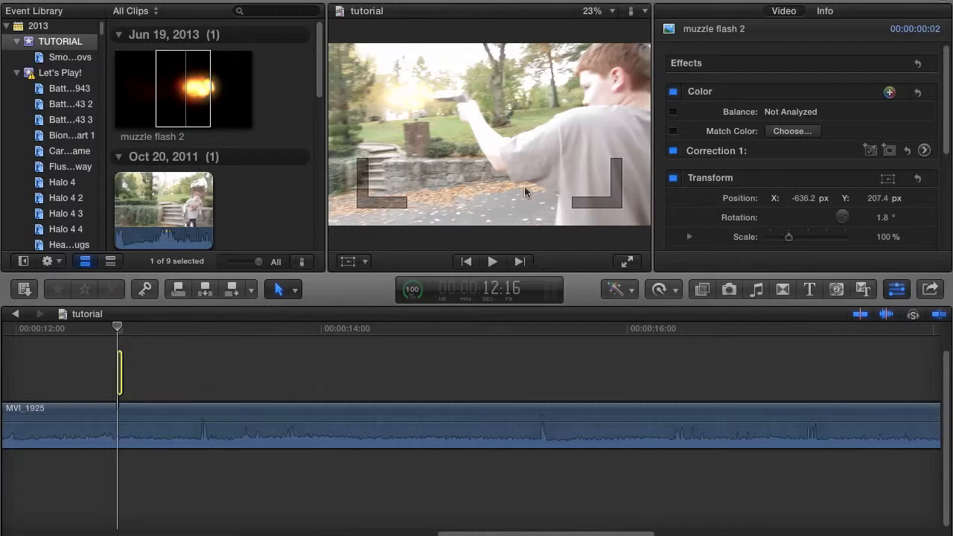
click(120, 420)
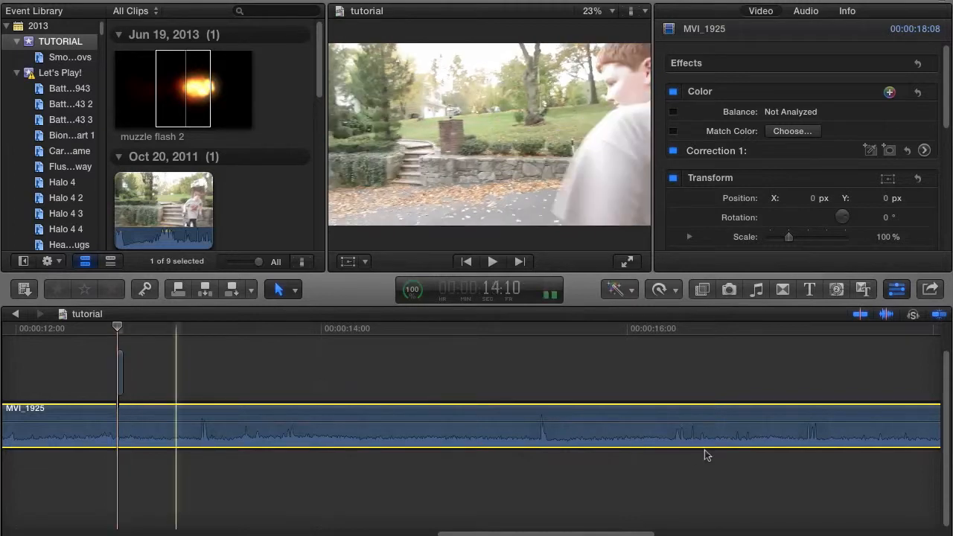
key(shift+z)
key(super+minus)
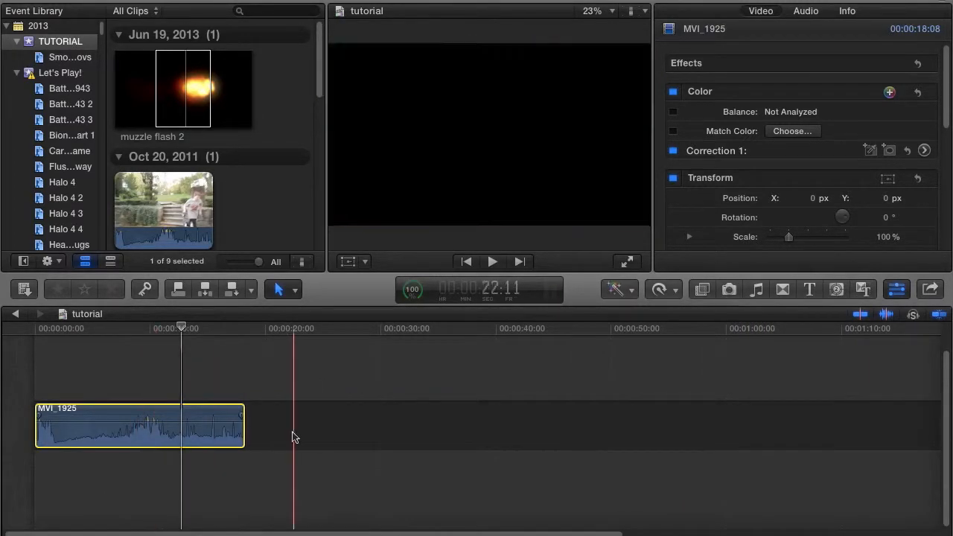
key(super+v)
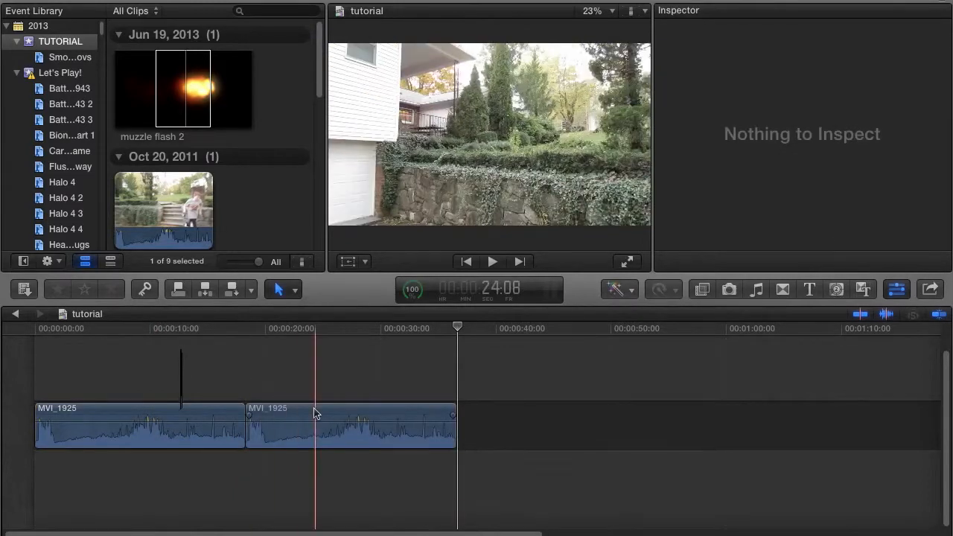
drag(315, 419, 98, 368)
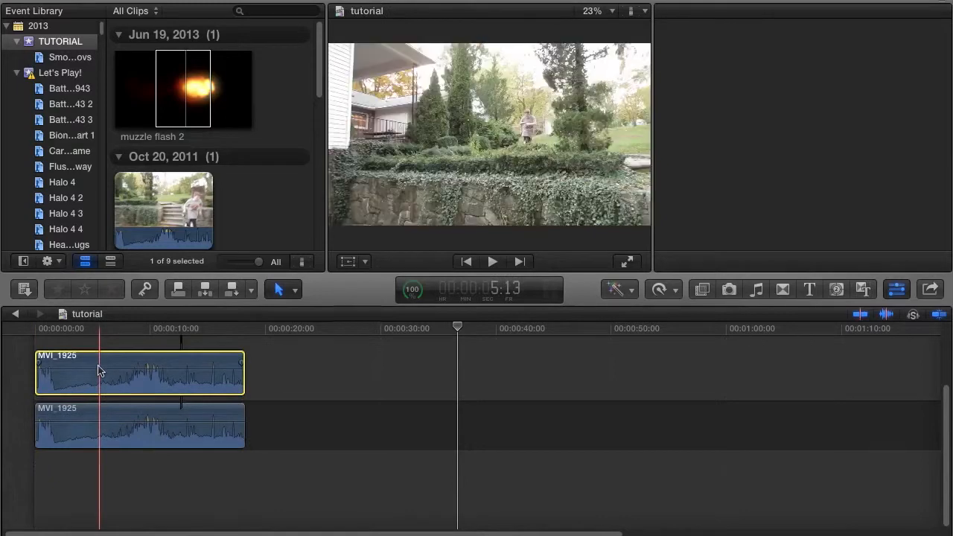
Return the playhead to the muzzle flash at 00:00:12:16 and set the upper MVI_1925 copy's blend mode to Add.
key(super+4)
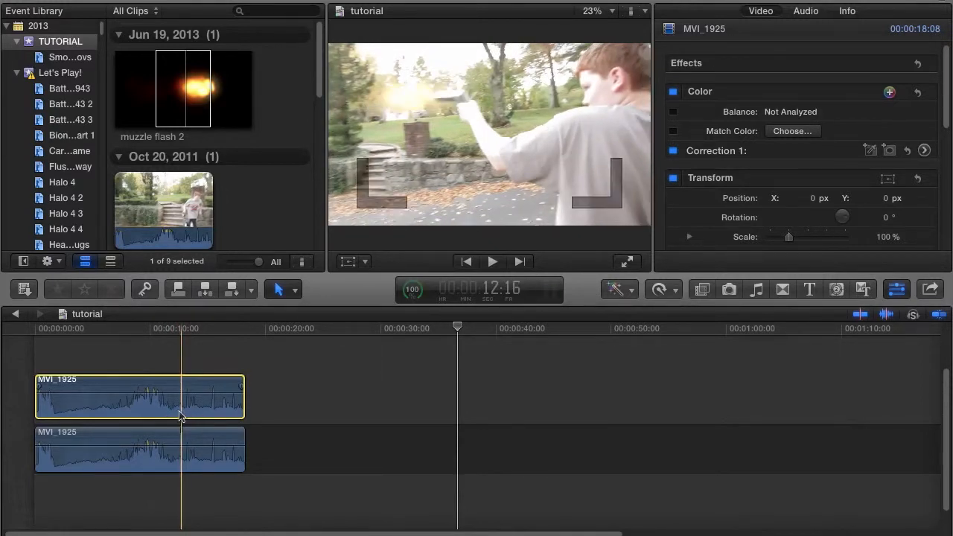
scroll(791, 155, down, 2)
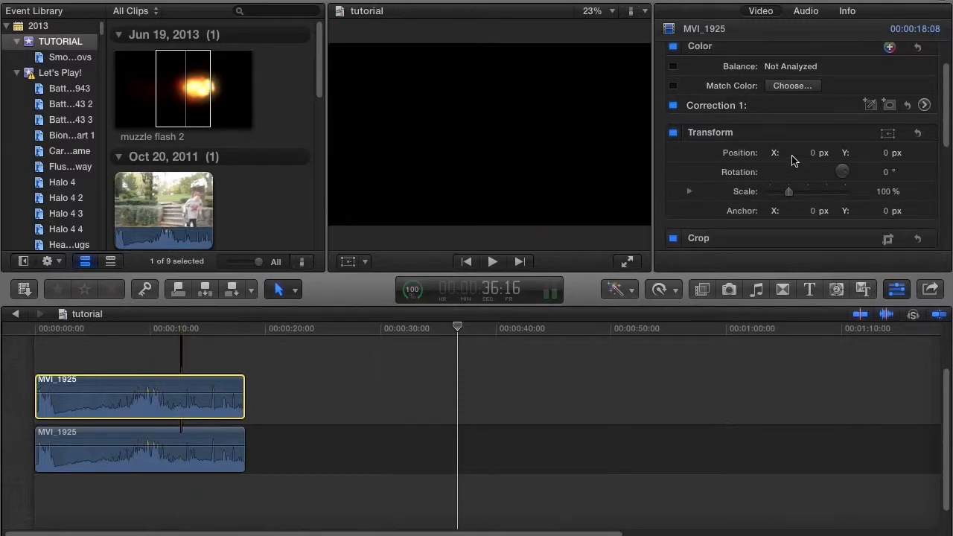
drag(459, 327, 181, 328)
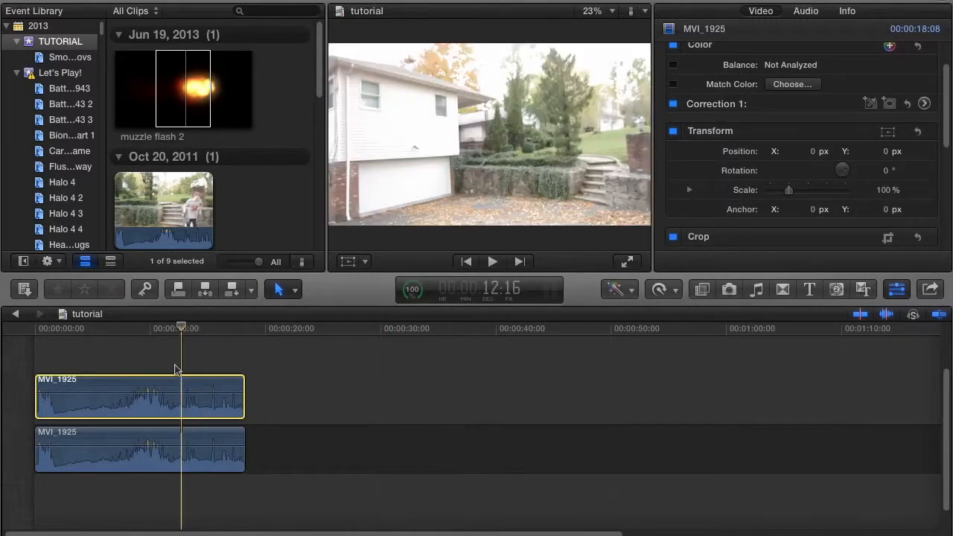
scroll(819, 127, down, 10)
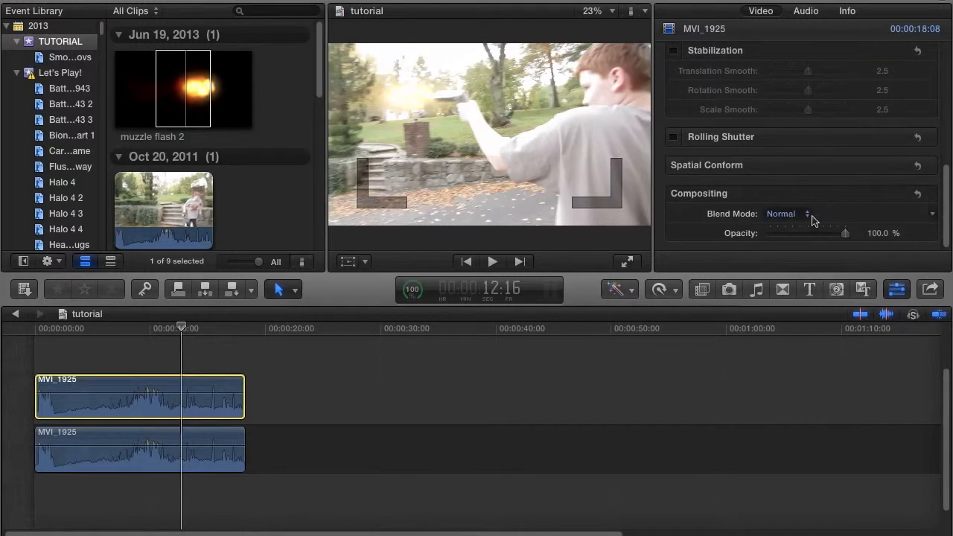
click(811, 216)
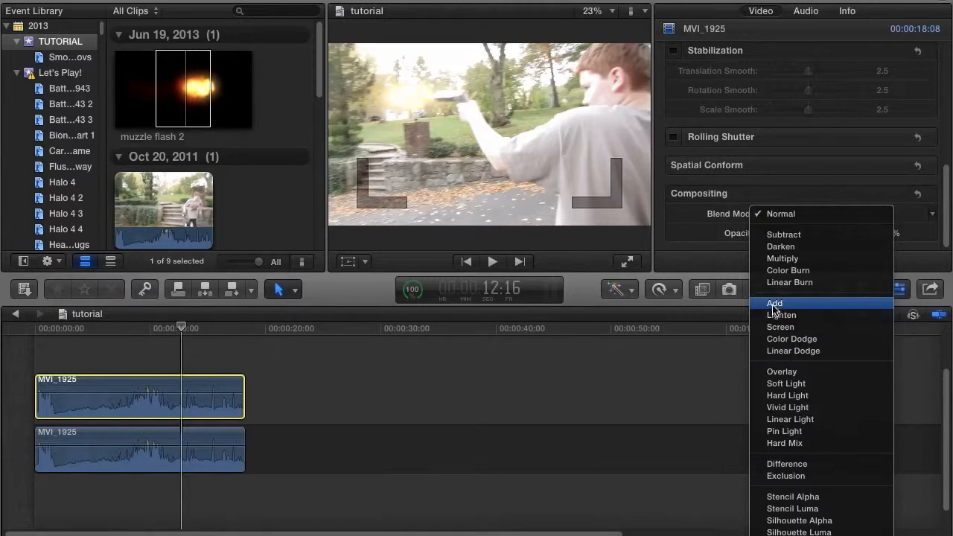
click(775, 305)
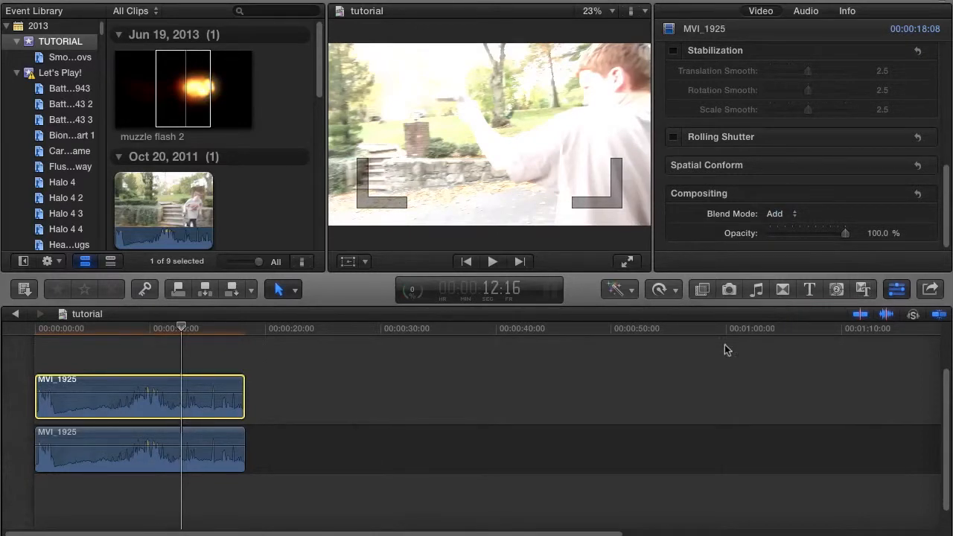
Trim the start and end of the upper MVI_1925 copy so only the single frame at 00:00:12:17 remains.
drag(38, 383, 183, 406)
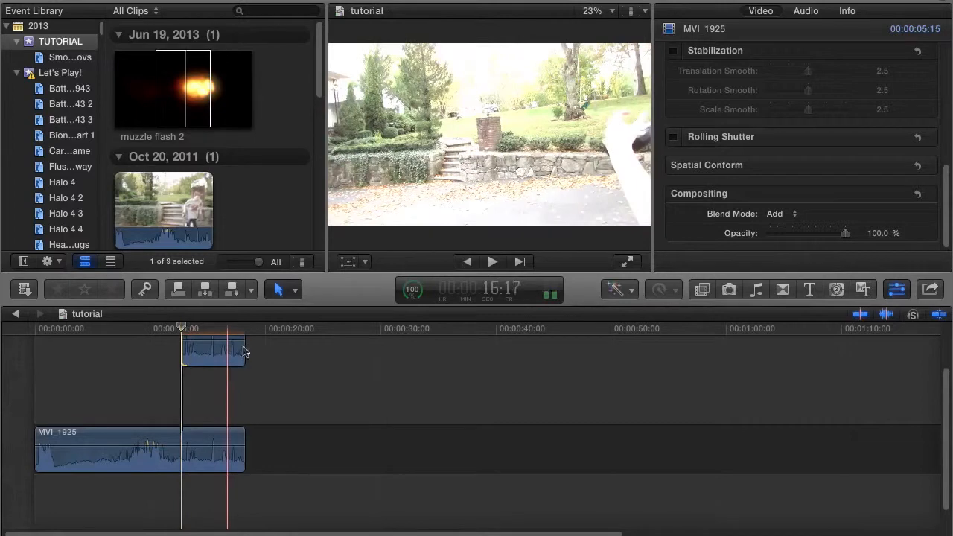
scroll(251, 353, up, 3)
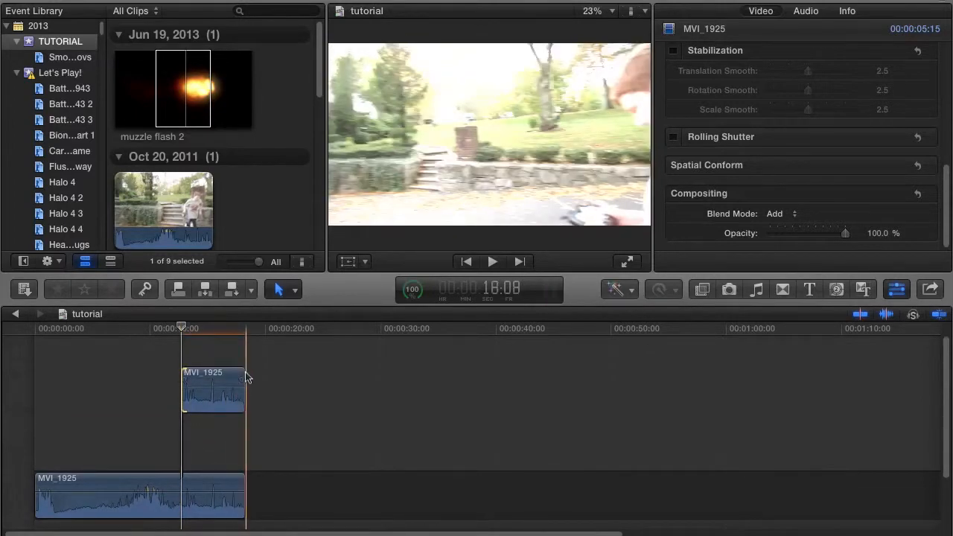
drag(245, 378, 174, 380)
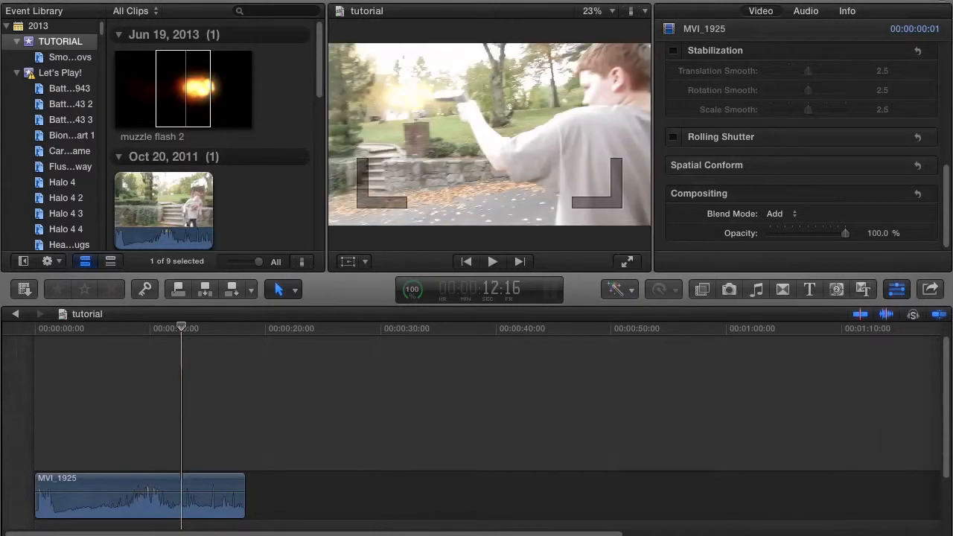
key(super+equal)
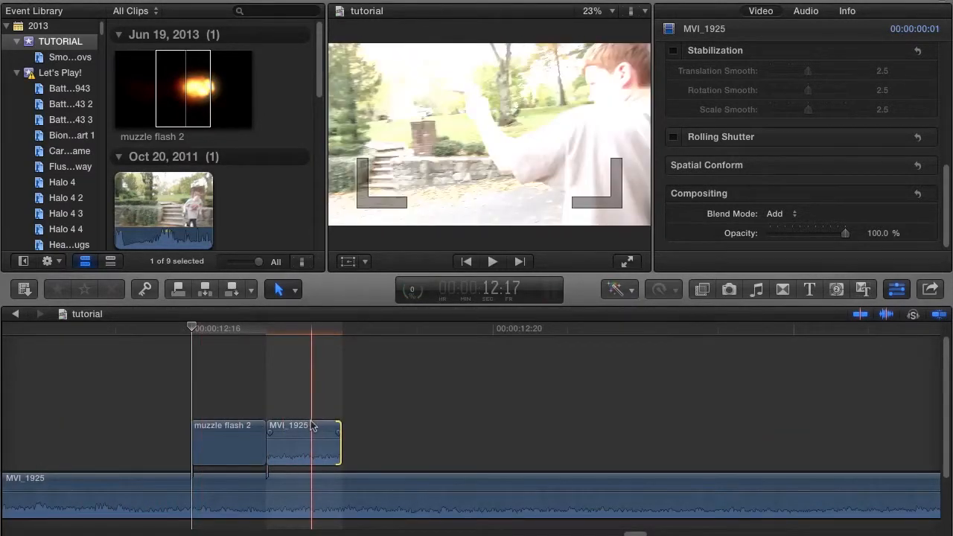
Try to move the one-frame MVI_1925 copy beneath muzzle flash 2 at 00:00:12:16.
click(222, 430)
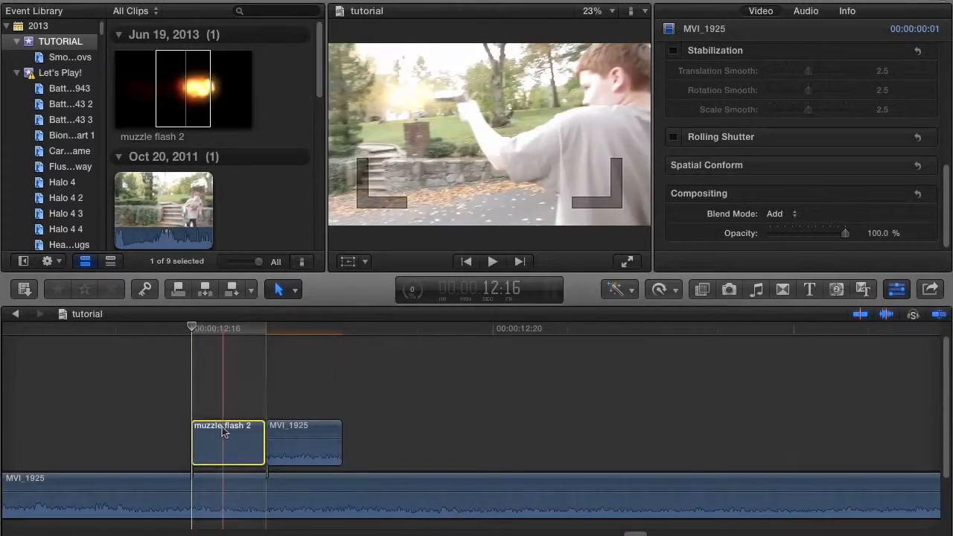
mouse_move(222, 431)
mouse_down()
mouse_move(265, 395)
mouse_move(282, 427)
mouse_move(224, 451)
mouse_move(227, 443)
mouse_up()
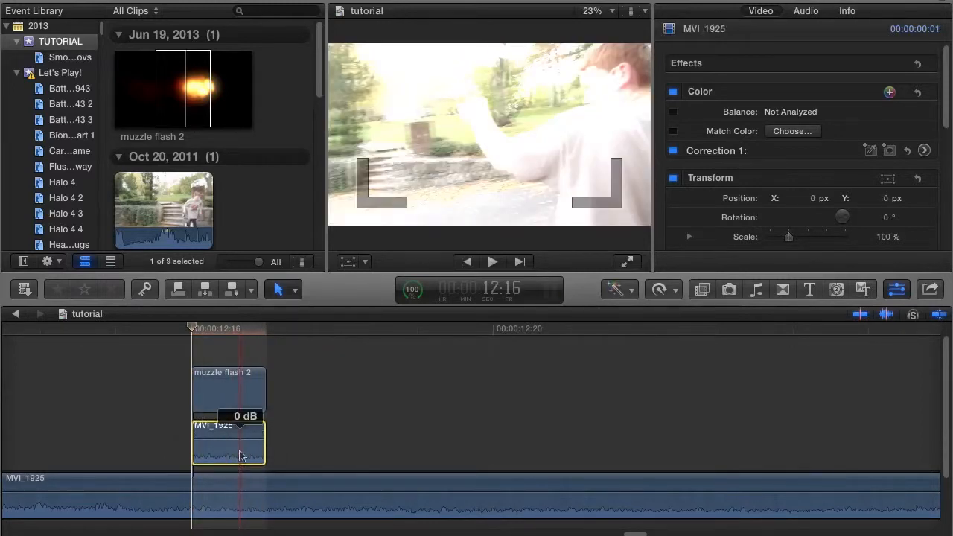
drag(235, 451, 305, 439)
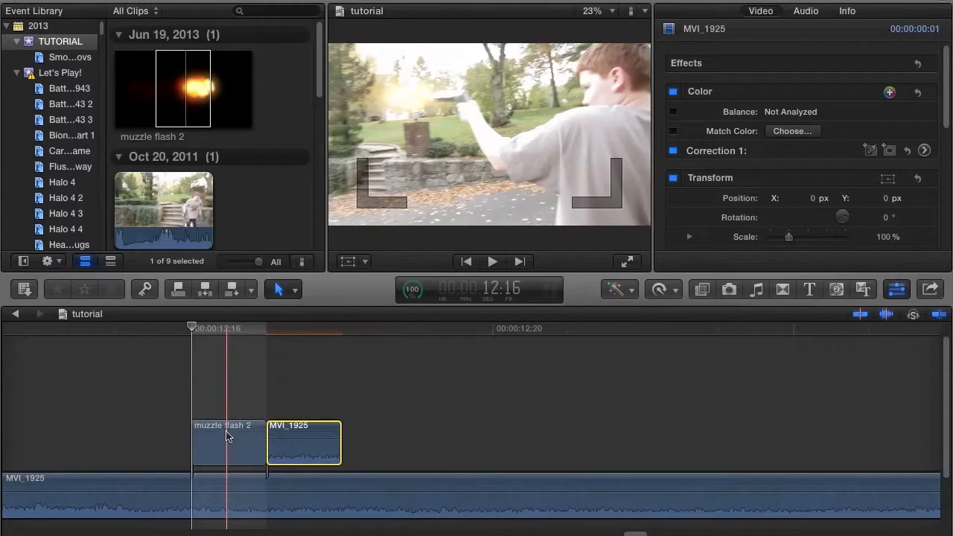
Extend the start of the short MVI_1925 copy back to 00:00:12:16 so it lasts two frames and begins with muzzle flash 2.
click(227, 437)
click(276, 430)
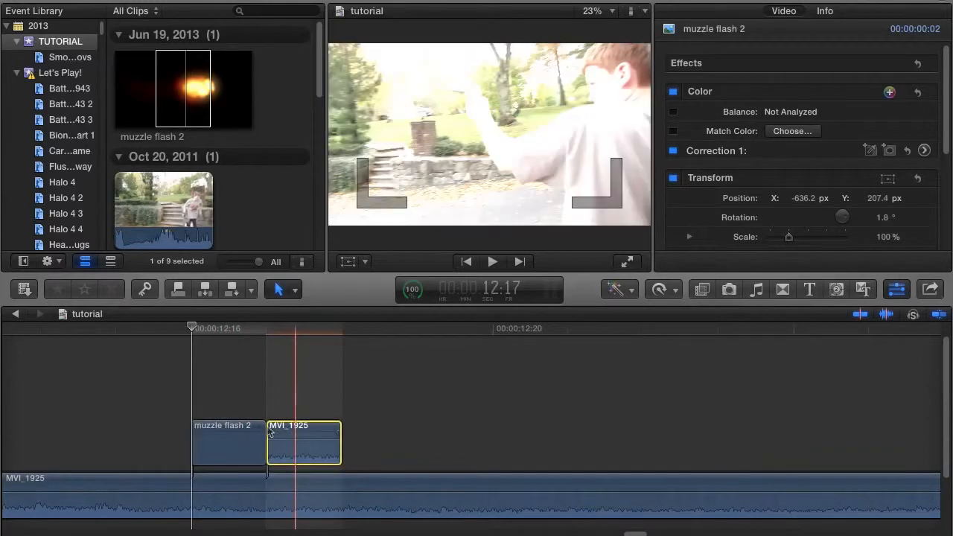
drag(268, 431, 192, 425)
click(144, 417)
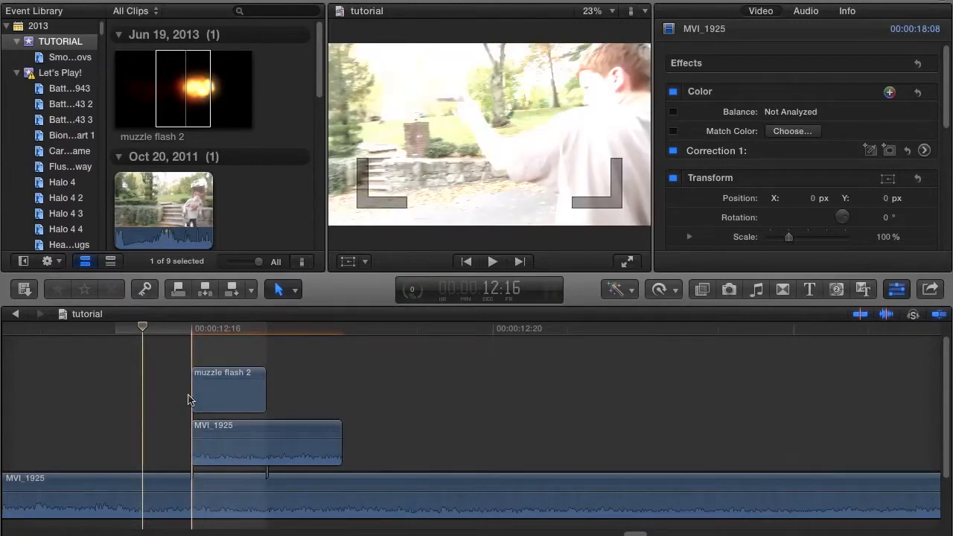
Keyframe the short MVI_1925 copy's opacity at 50% on its first frame, 00:00:12:16.
click(230, 427)
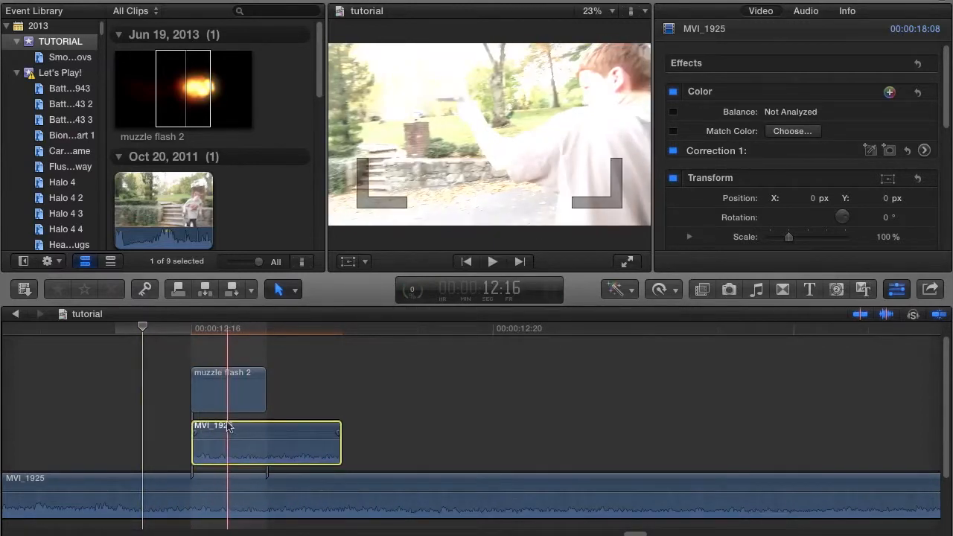
key(Down)
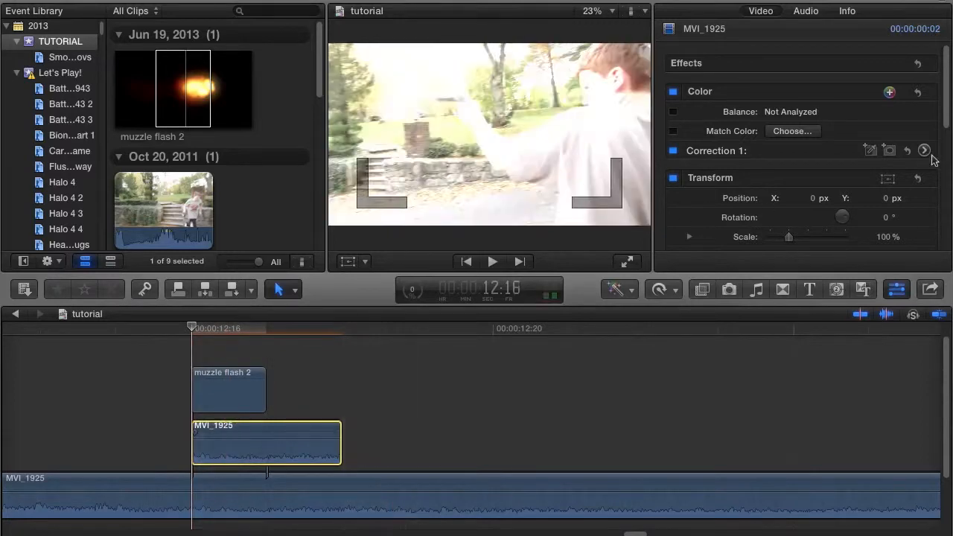
scroll(829, 233, down, 10)
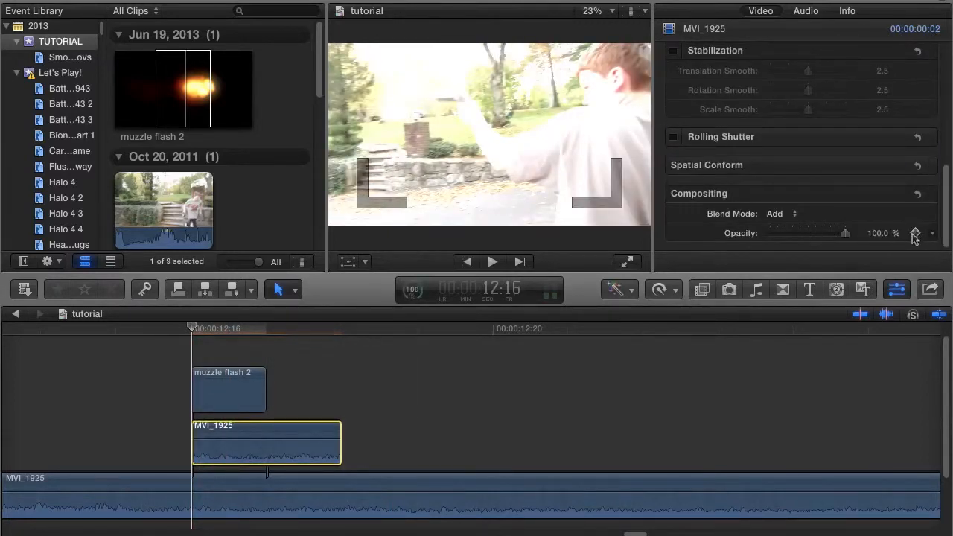
click(885, 234)
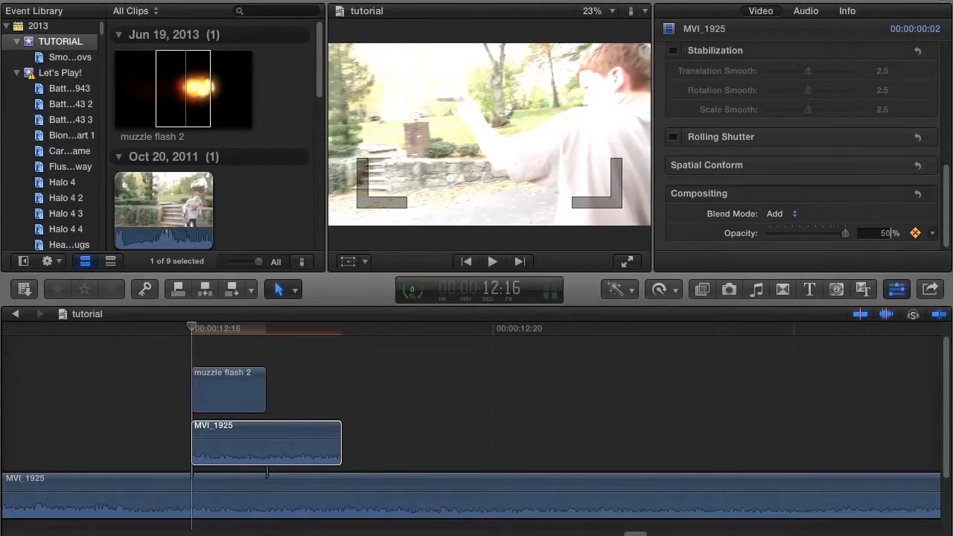
key(Return)
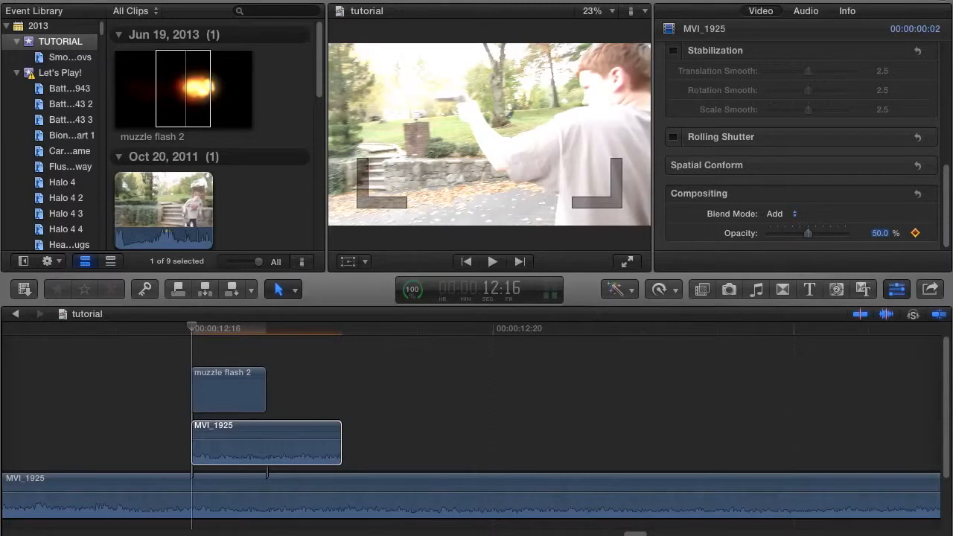
Set the short MVI_1925 copy's opacity to 25% on its second frame, 00:00:12:17.
click(310, 366)
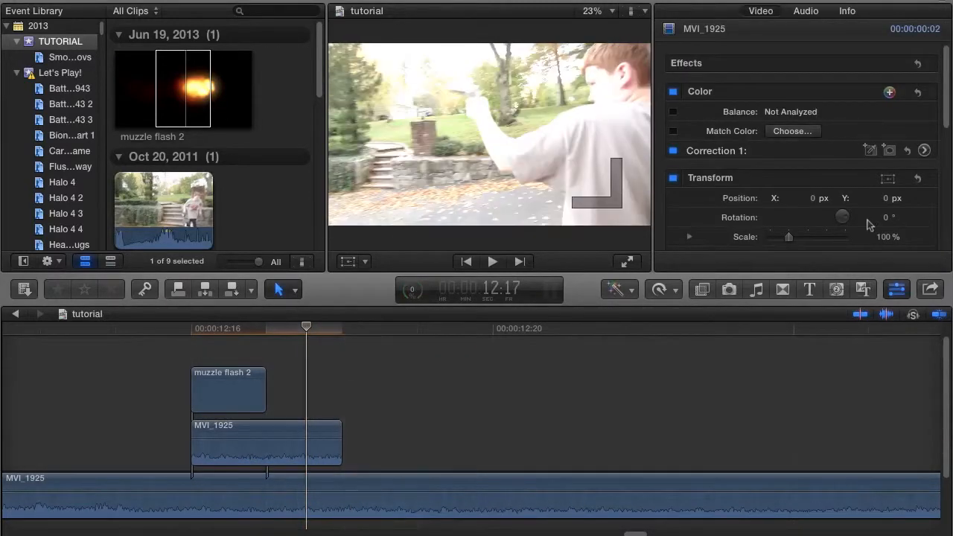
scroll(877, 237, down, 10)
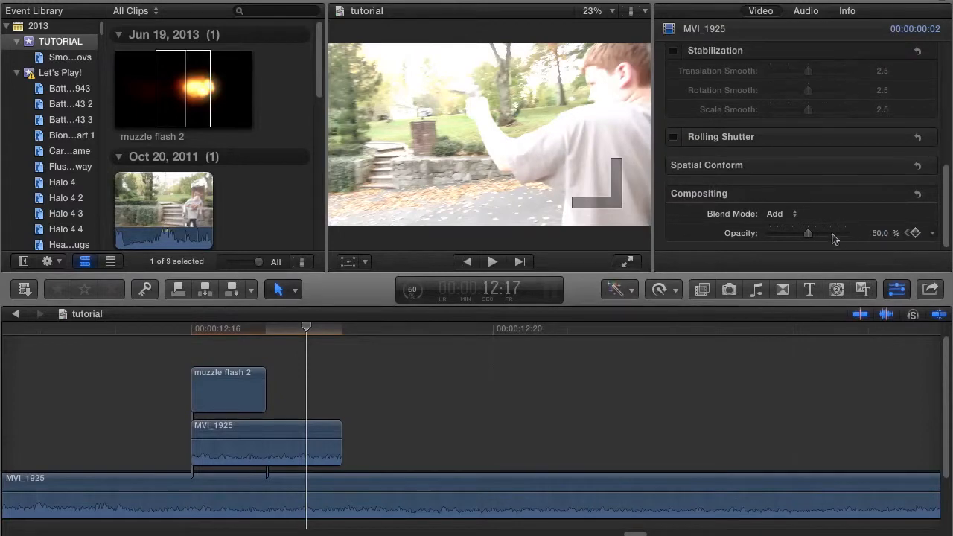
click(878, 233)
text(25)
key(Return)
click(517, 353)
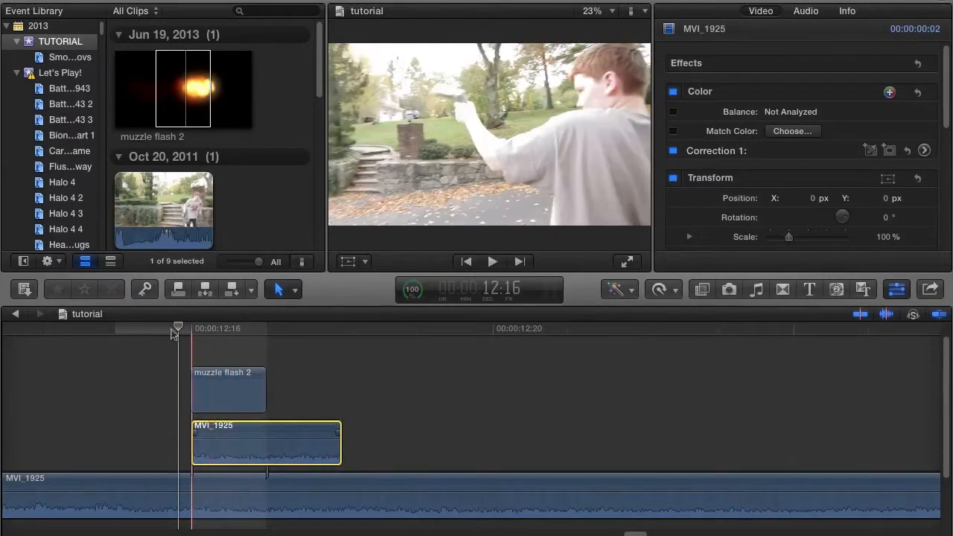
Add a shape mask to Correction 1 of the short MVI_1925 copy and move it over the shooter's face.
click(207, 440)
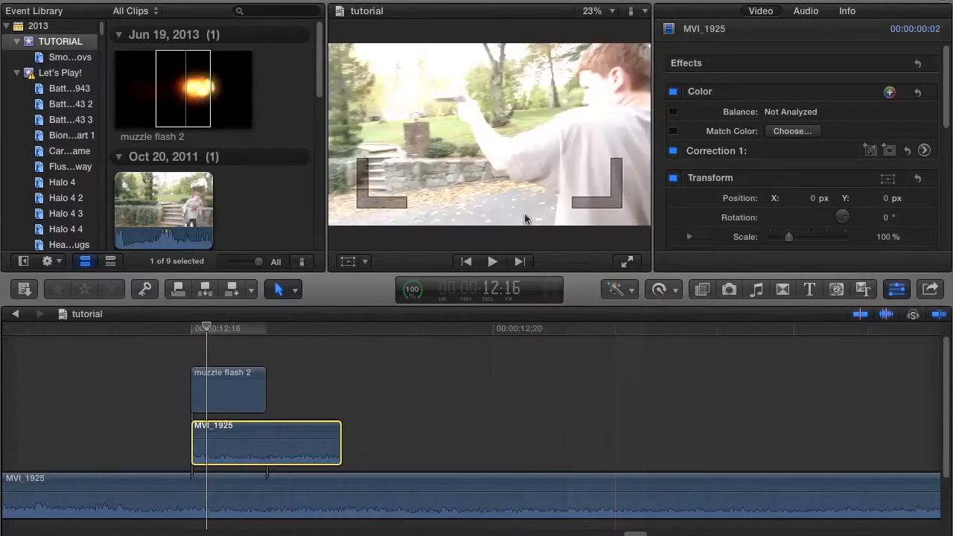
scroll(824, 176, down, 1)
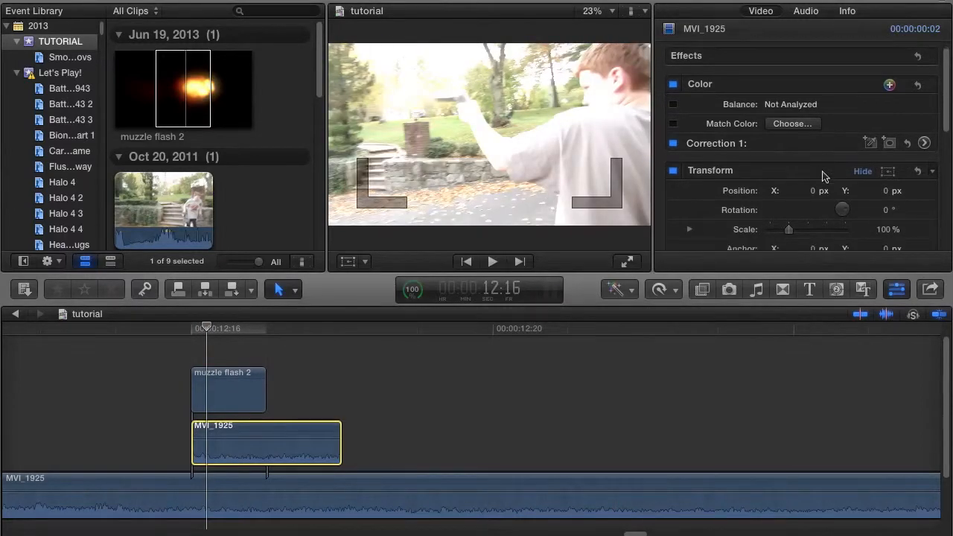
scroll(824, 176, up, 1)
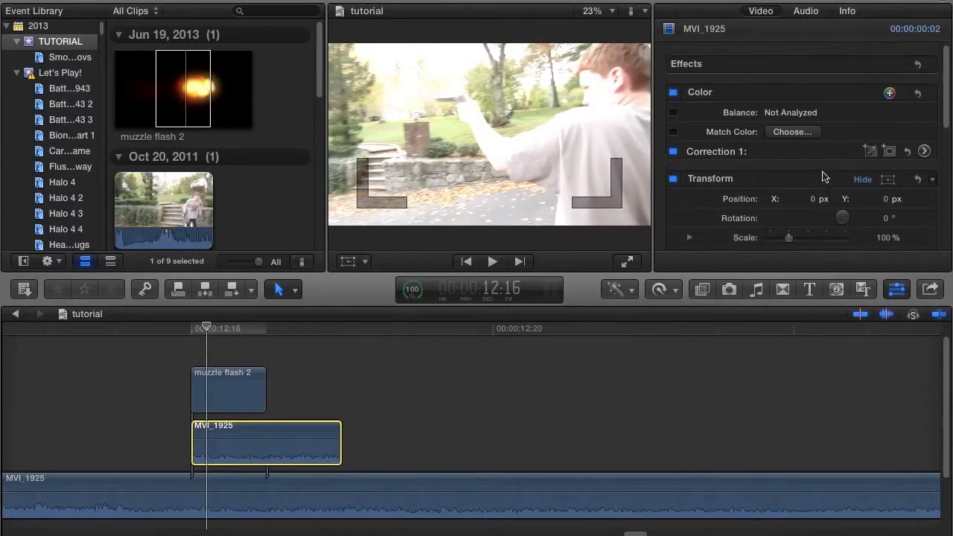
click(891, 151)
drag(488, 132, 582, 94)
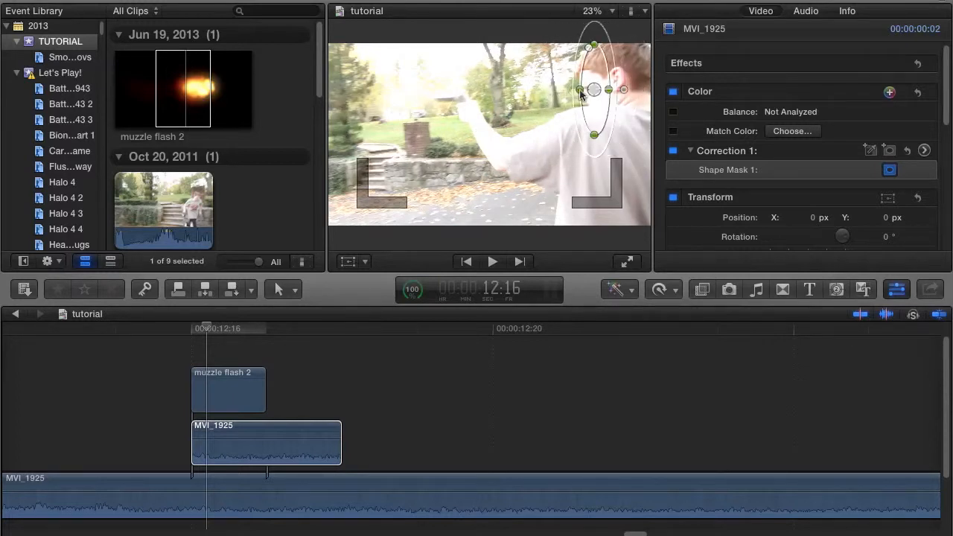
Reshape the mask into a small circle around the face and widen its outer falloff for a soft edge.
drag(597, 47, 623, 82)
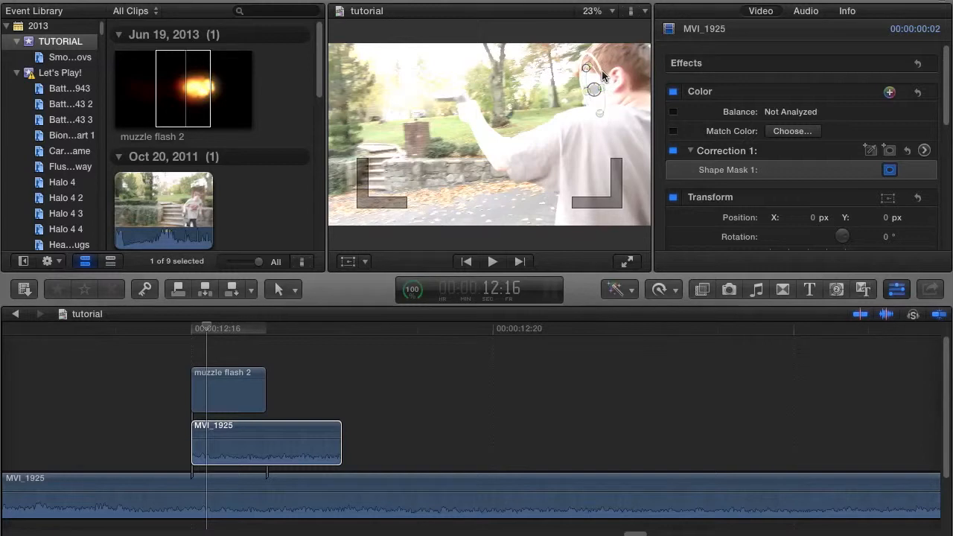
drag(604, 89, 622, 78)
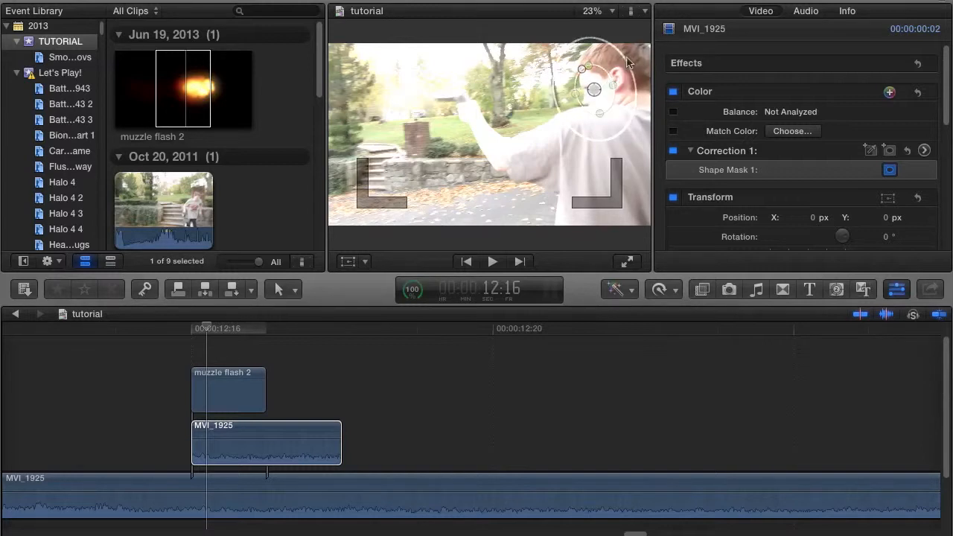
drag(589, 68, 611, 87)
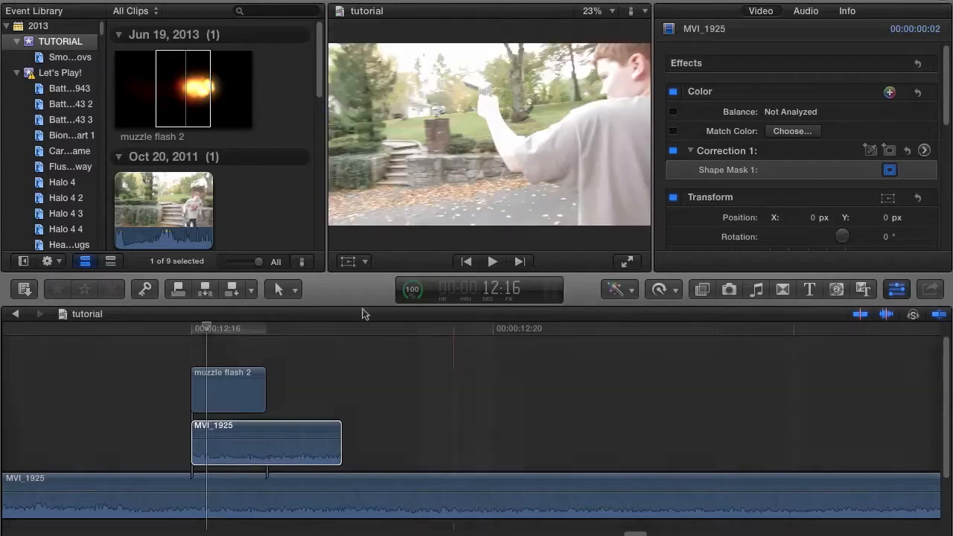
Add a second shape mask to Correction 1 of the short MVI_1925 copy and shape it as a narrow tilted ellipse along the shooter's upper arm.
click(234, 443)
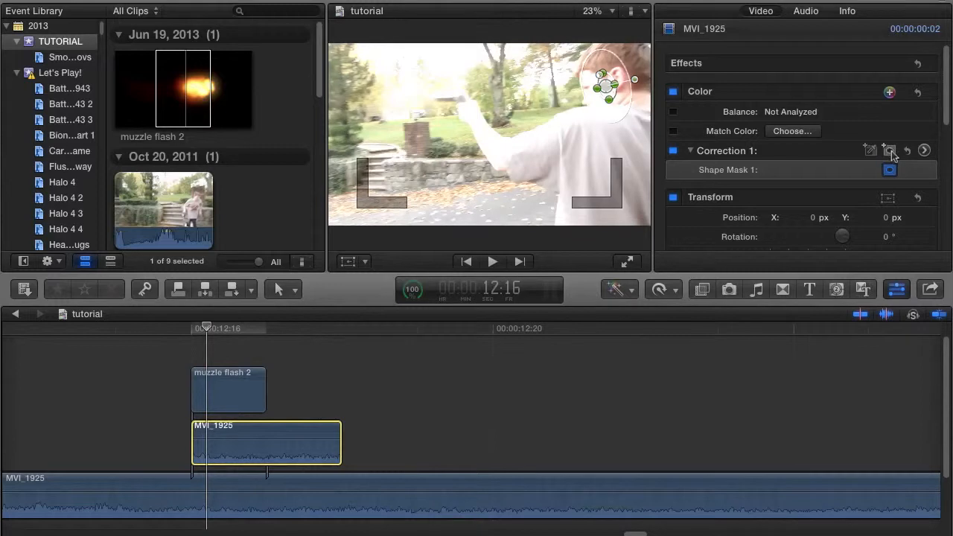
click(892, 151)
drag(489, 128, 570, 112)
drag(570, 73, 615, 108)
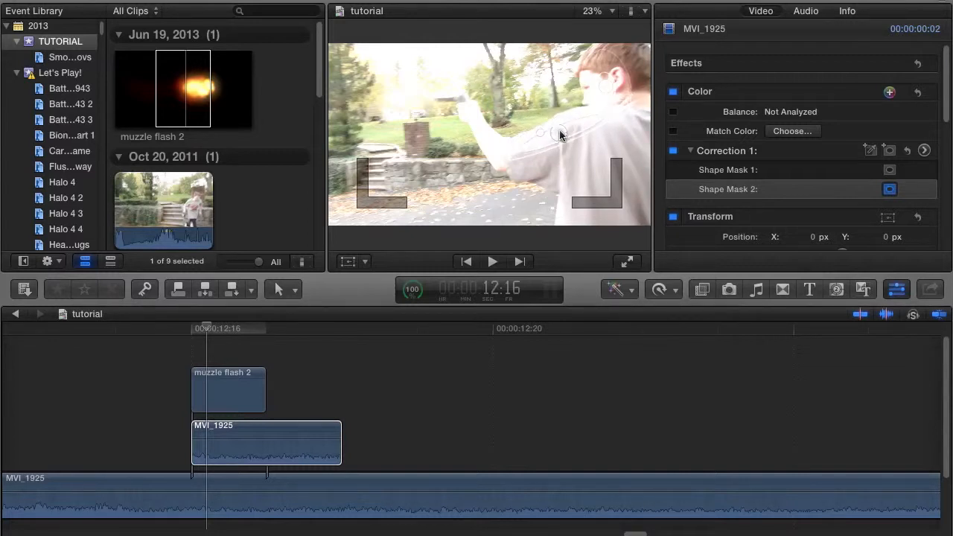
drag(561, 135, 557, 136)
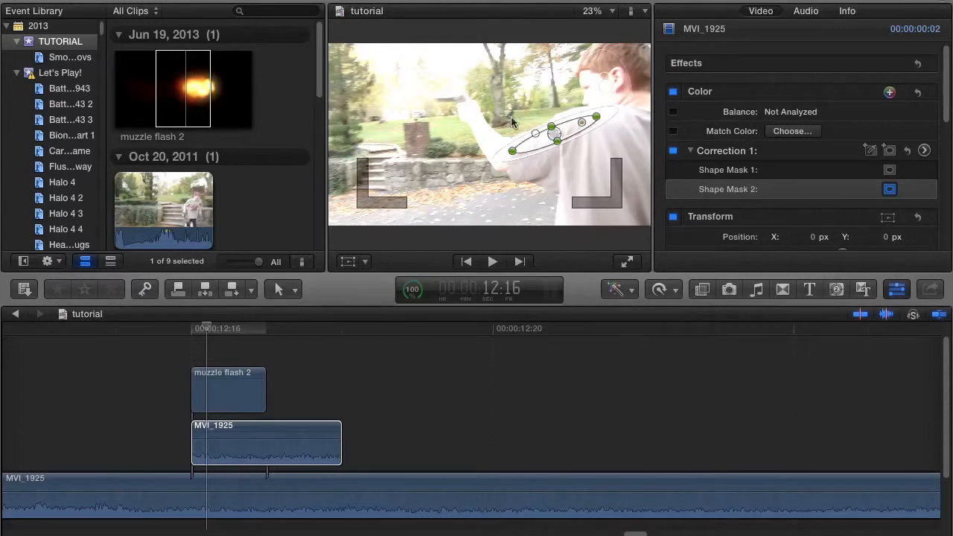
Change the short MVI_1925 copy's blend mode to Normal.
scroll(753, 187, down, 10)
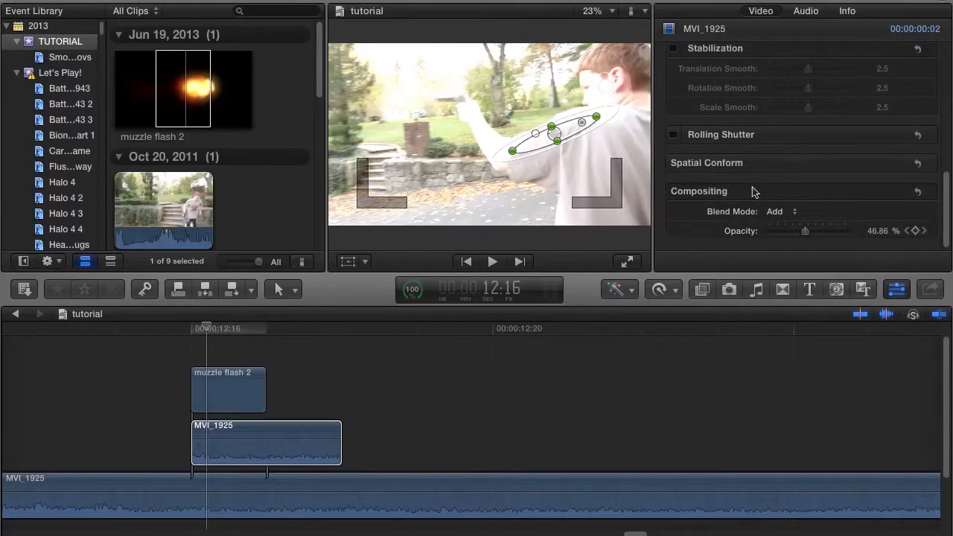
click(786, 215)
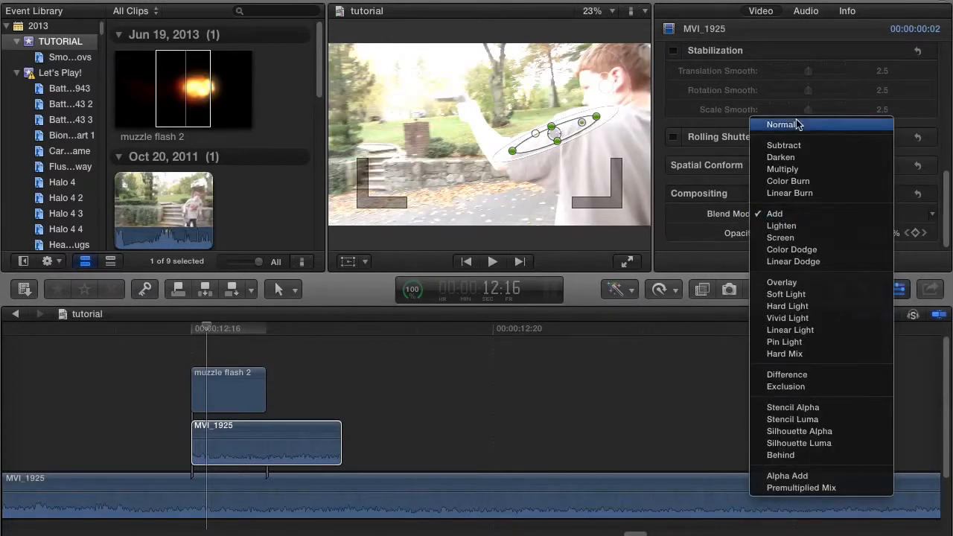
click(796, 120)
scroll(826, 170, up, 8)
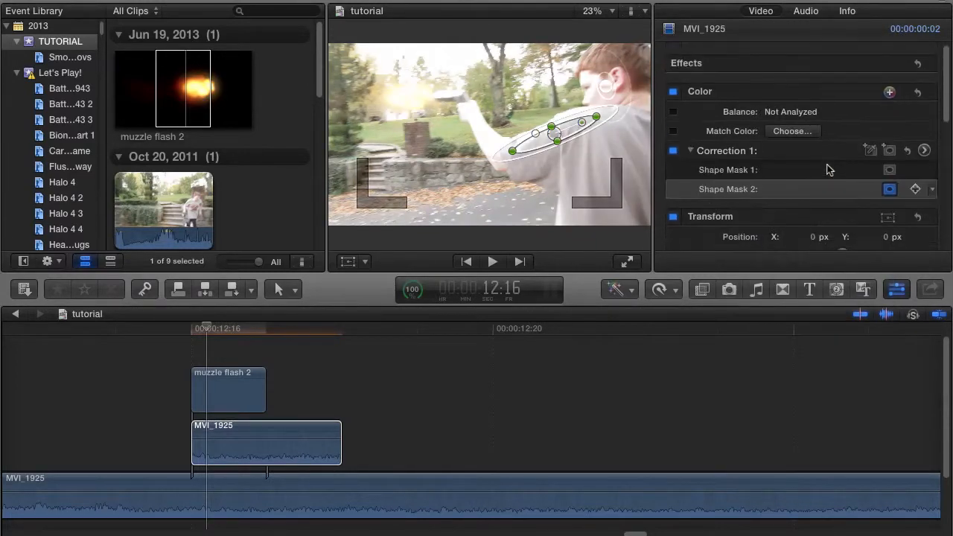
Raise the highlights exposure inside the masks in Correction 1 of the short MVI_1925 copy.
click(924, 151)
click(866, 48)
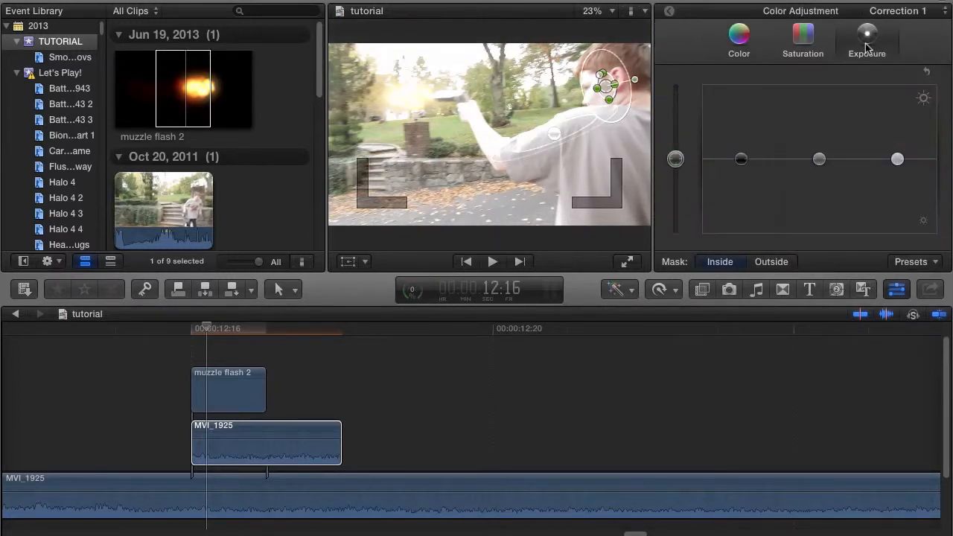
drag(897, 164, 897, 136)
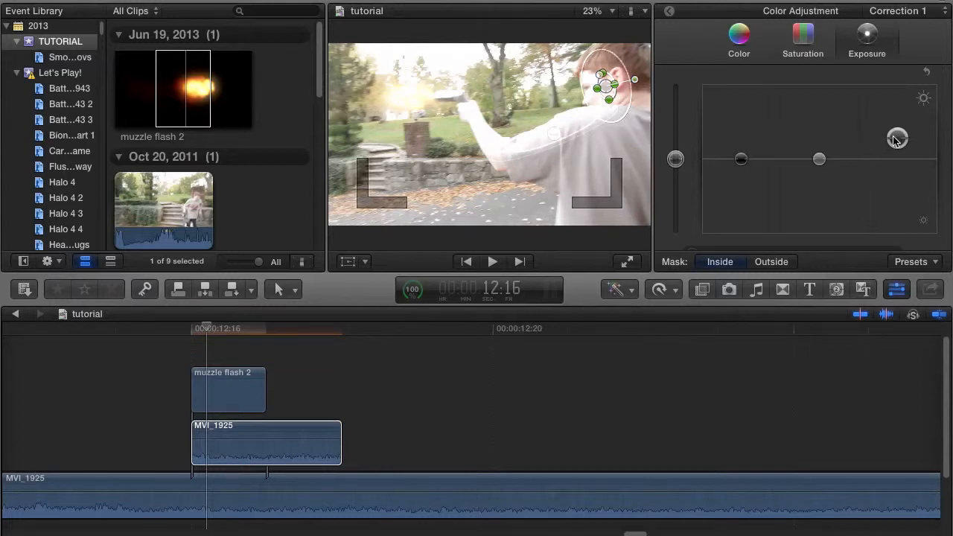
Step frame by frame back and forth around 00:00:12:16 to examine how the muzzle flash and light burst look.
click(532, 329)
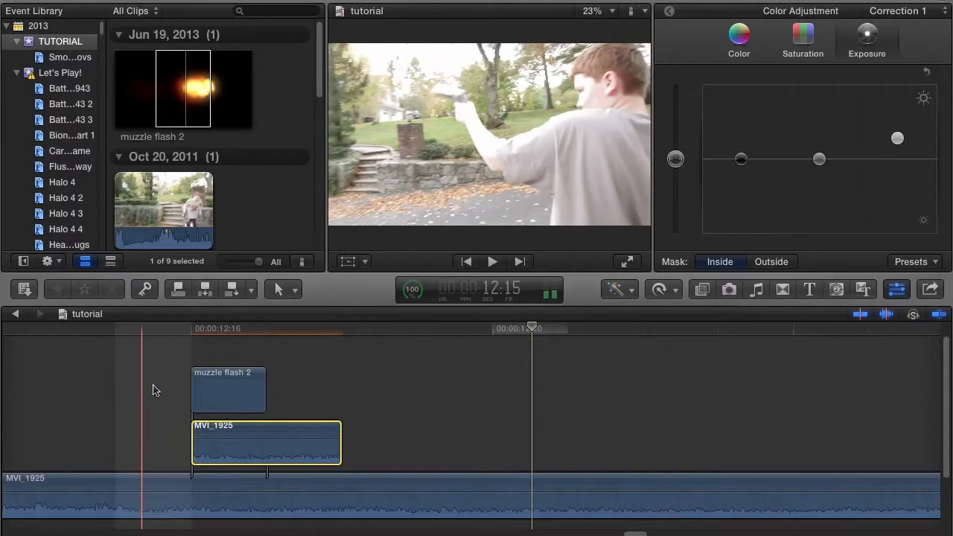
click(211, 387)
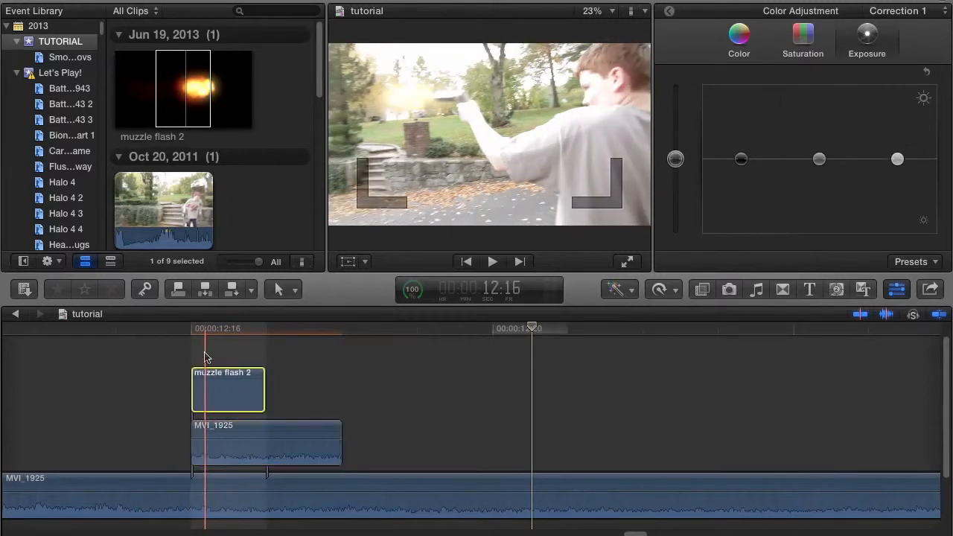
click(206, 350)
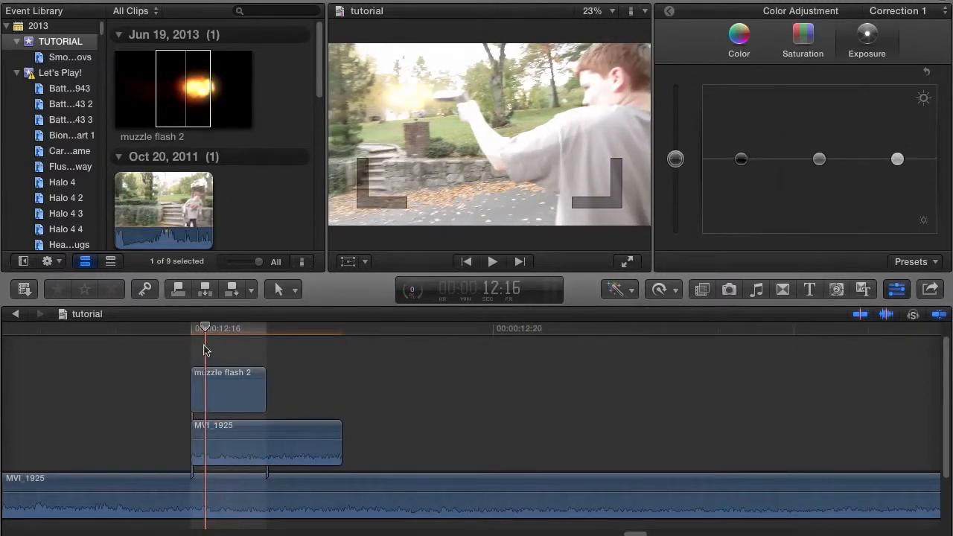
key(Right)
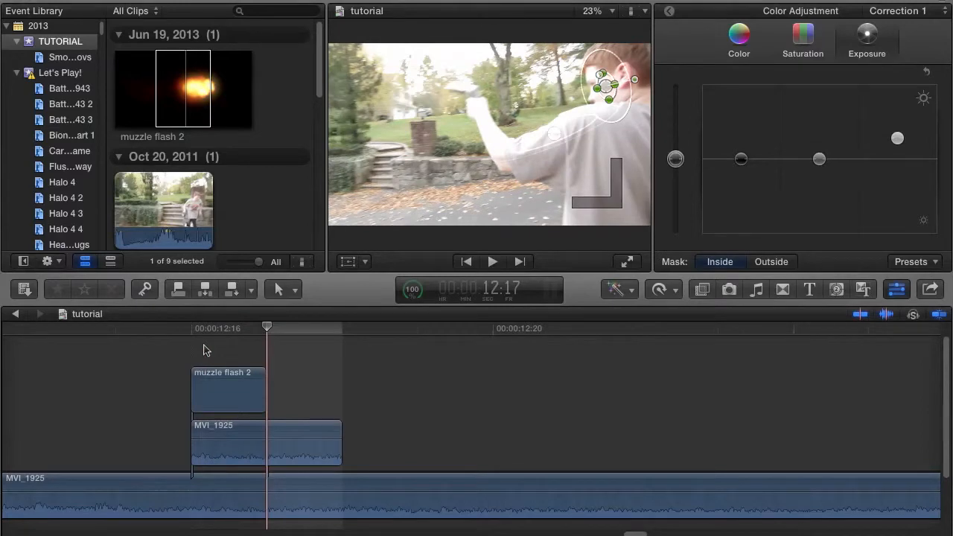
key(Right)
key(Right)
key(Left)
key(Left)
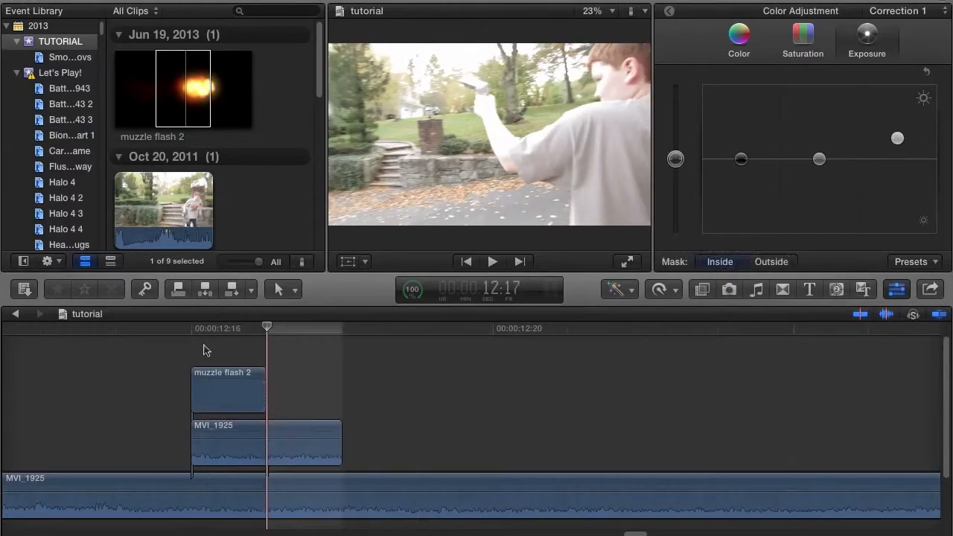
key(Left)
key(Left)
key(Right)
key(Right)
key(Right)
key(Left)
key(Left)
key(Left)
key(Left)
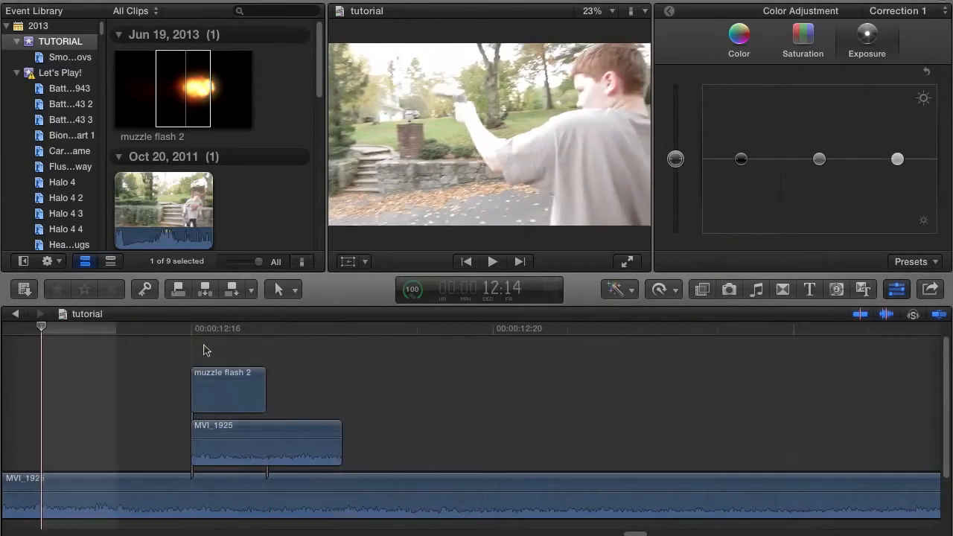
key(Right)
key(Right)
key(Right)
key(Left)
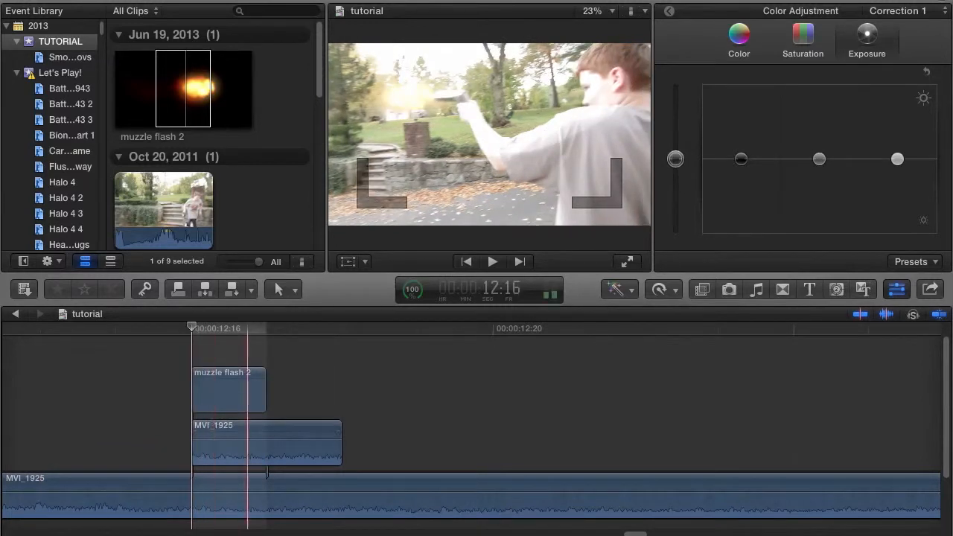
Tint the highlights of the muzzle flash 2 clip toward yellow-orange in its Correction 1.
click(746, 45)
drag(858, 163, 705, 165)
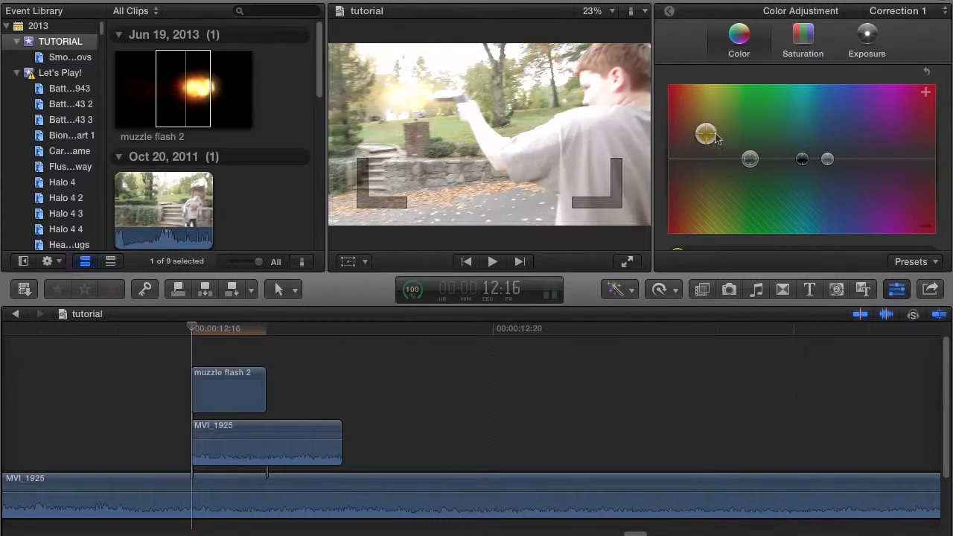
click(669, 12)
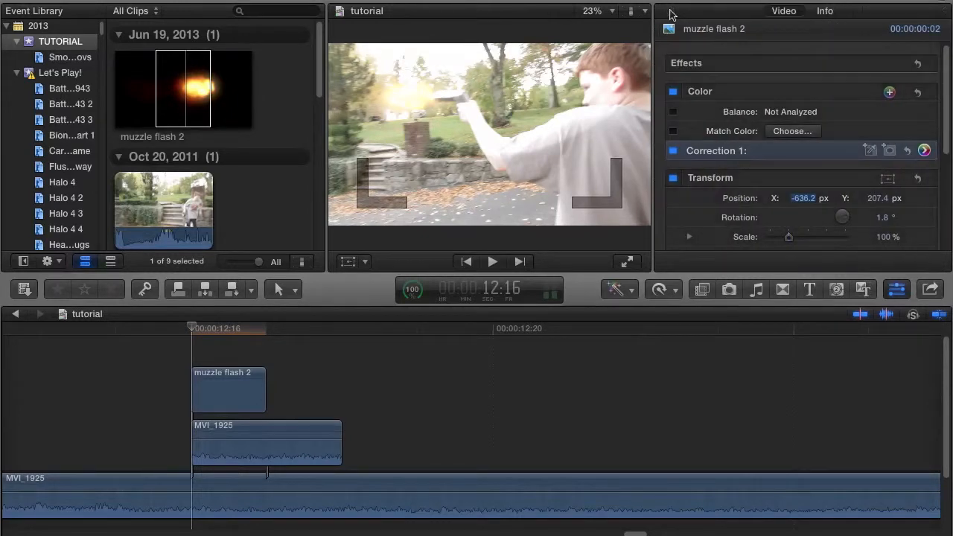
click(315, 400)
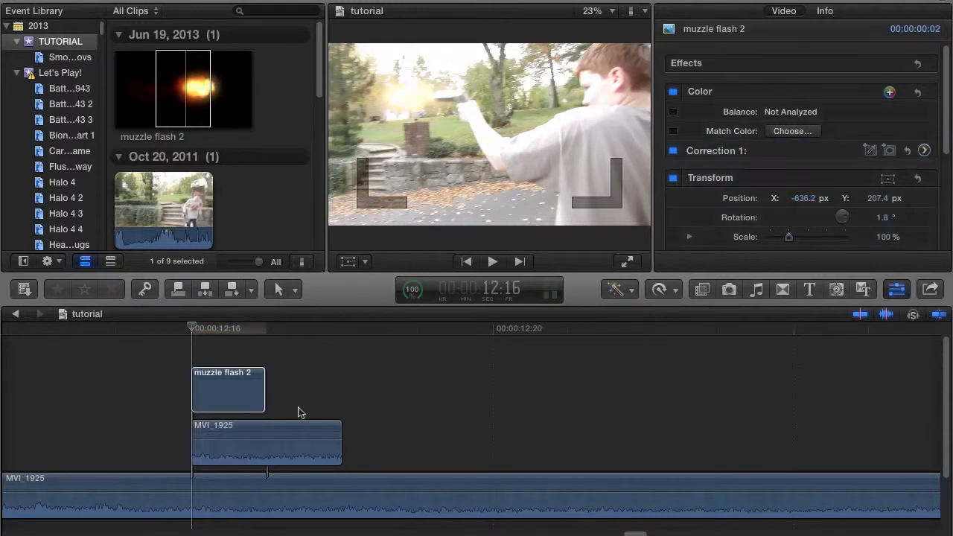
Tint the highlights slightly yellow inside the masks in Correction 1 of the short MVI_1925 copy.
click(220, 439)
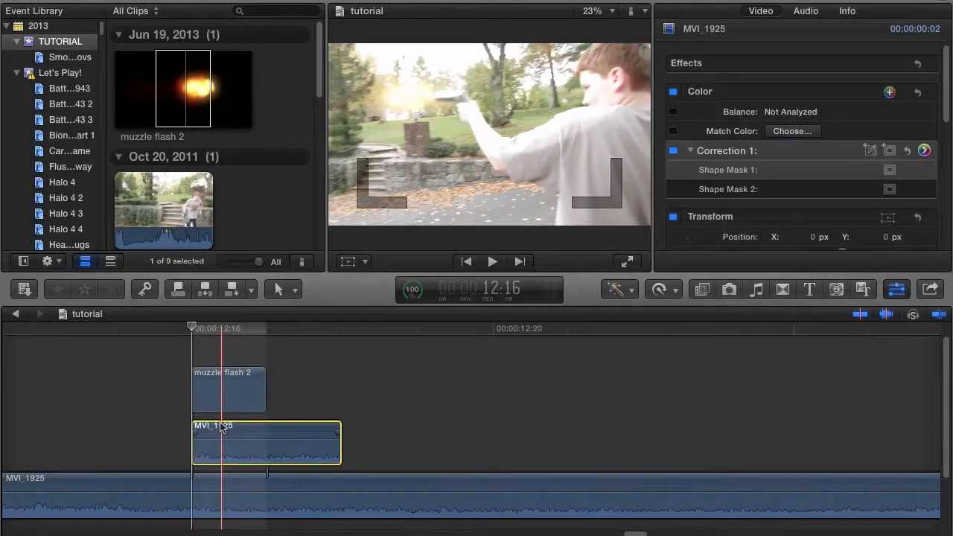
click(924, 151)
drag(853, 159, 723, 159)
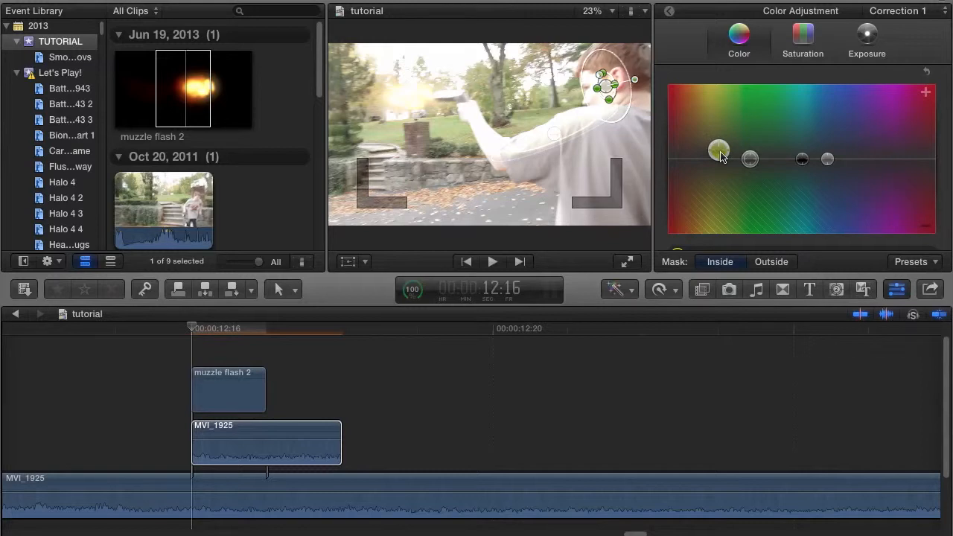
Check the rendering status in the background tasks and place the playhead on the flash frame, 00:00:12:16.
click(163, 376)
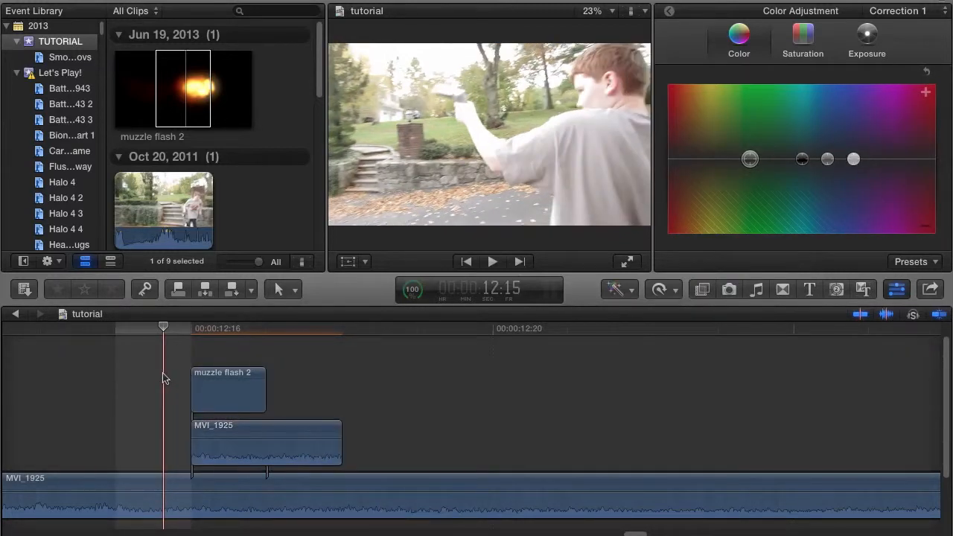
key(super+9)
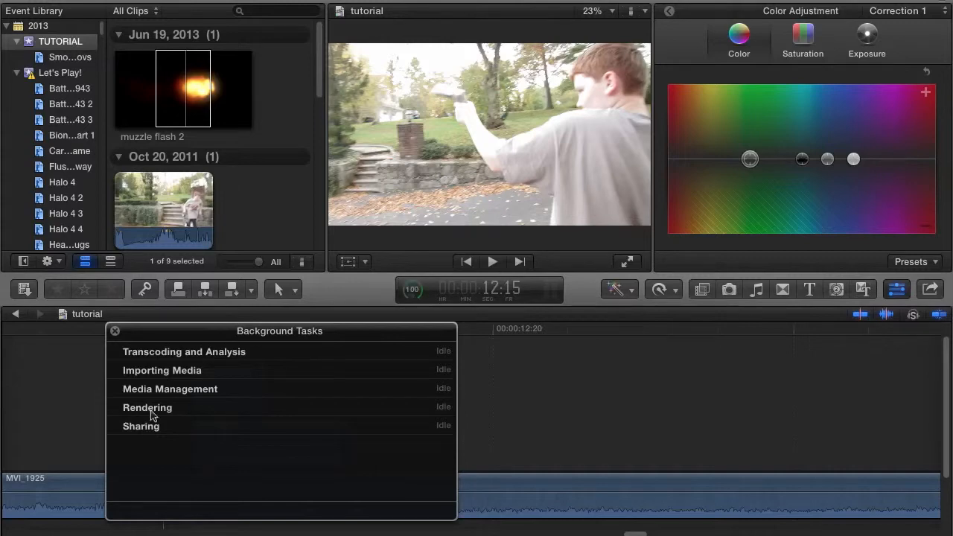
click(115, 332)
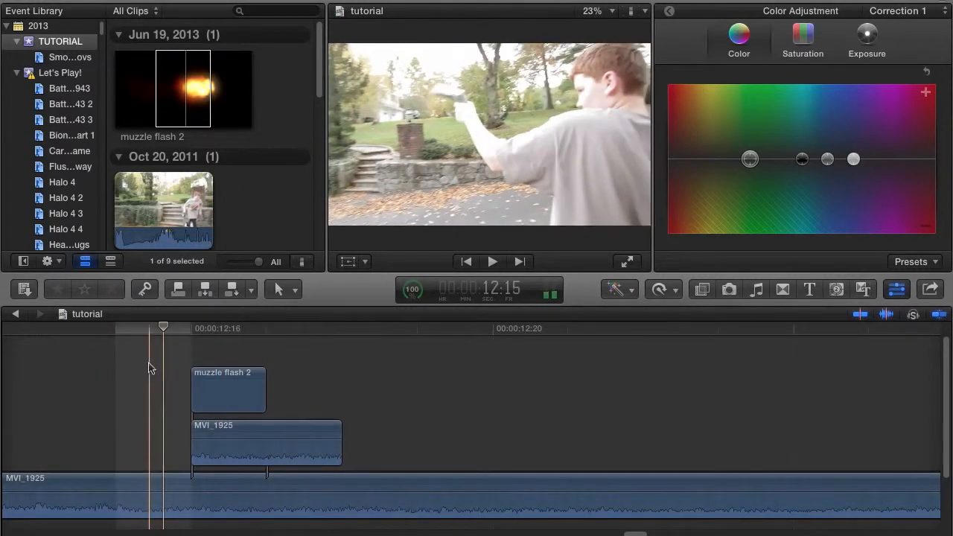
click(199, 357)
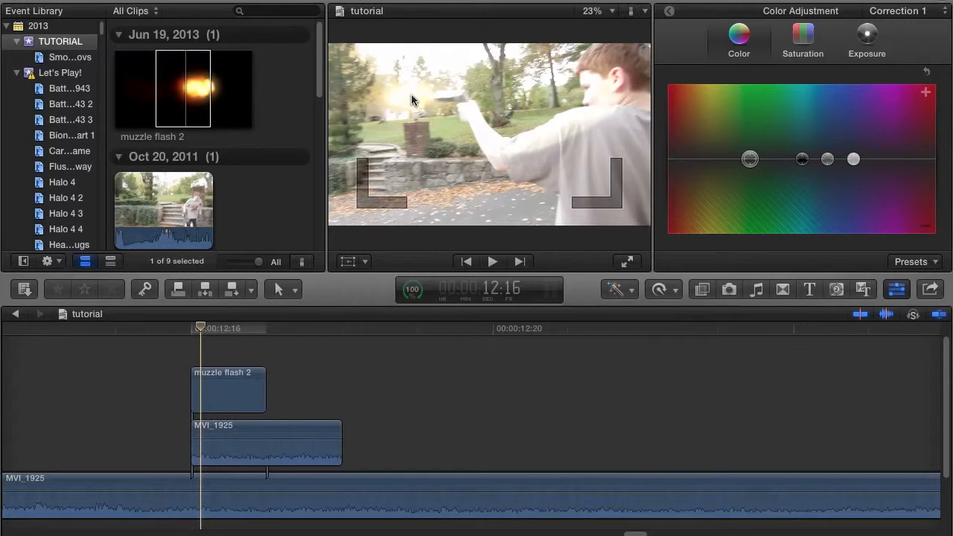
Find the SmokeyFlashFront02 clip in the event library and place it above the main footage, directly after the short MVI_1925 copy.
scroll(116, 195, down, 10)
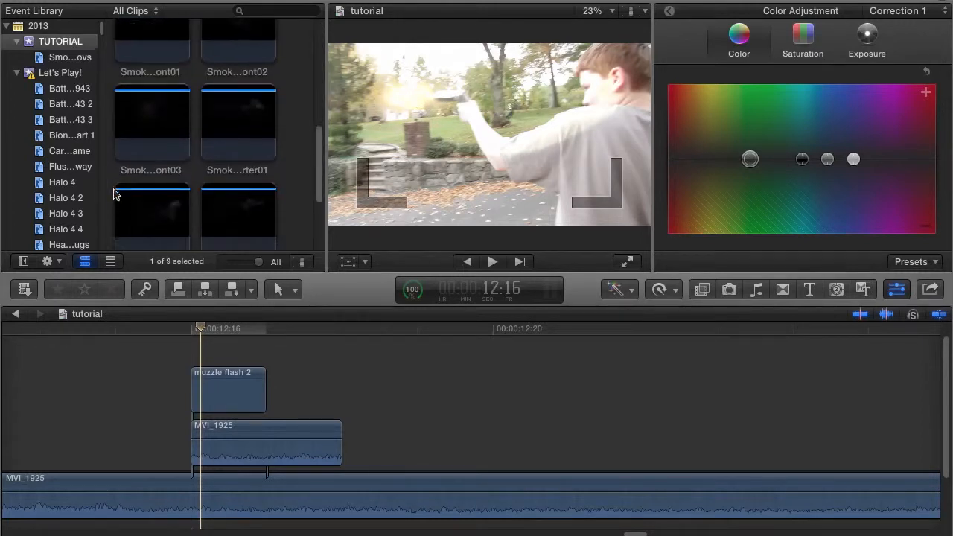
scroll(115, 195, up, 3)
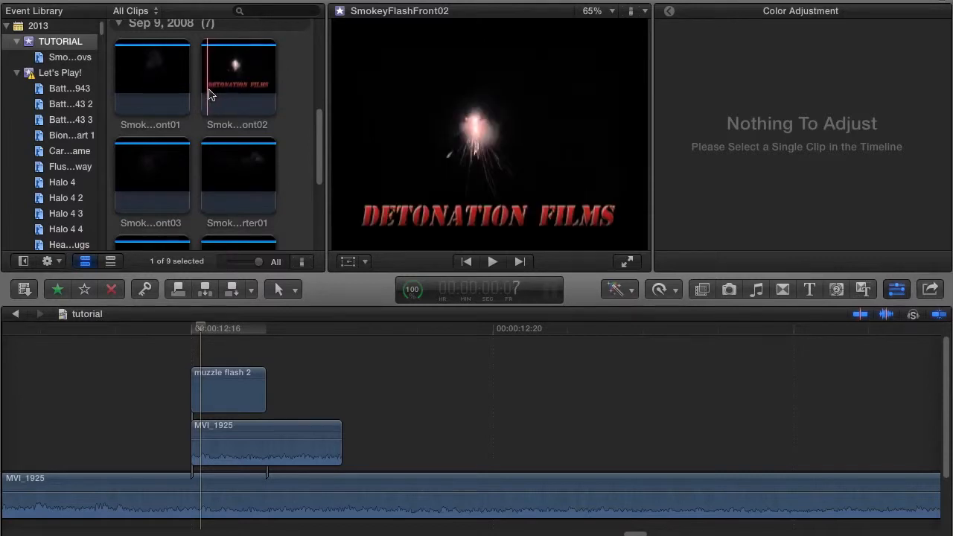
click(205, 408)
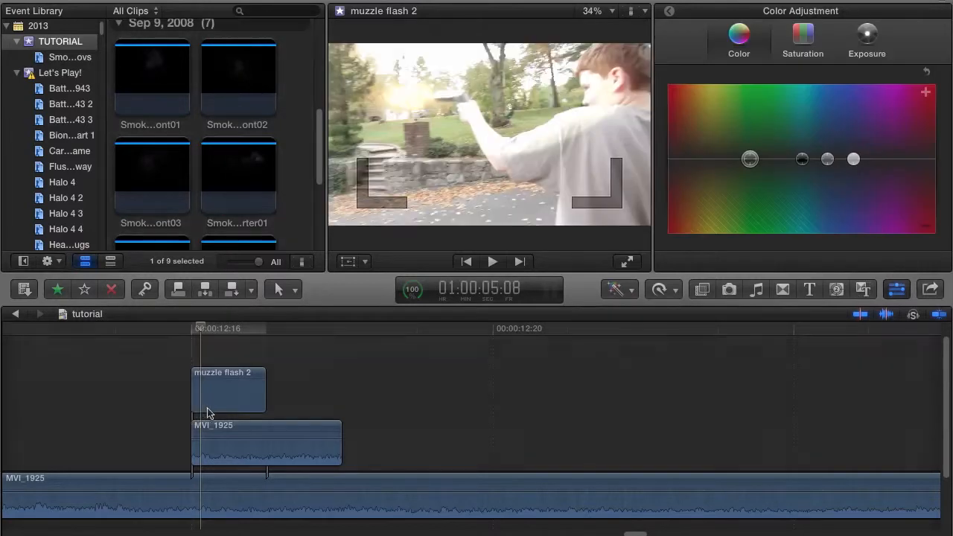
click(228, 100)
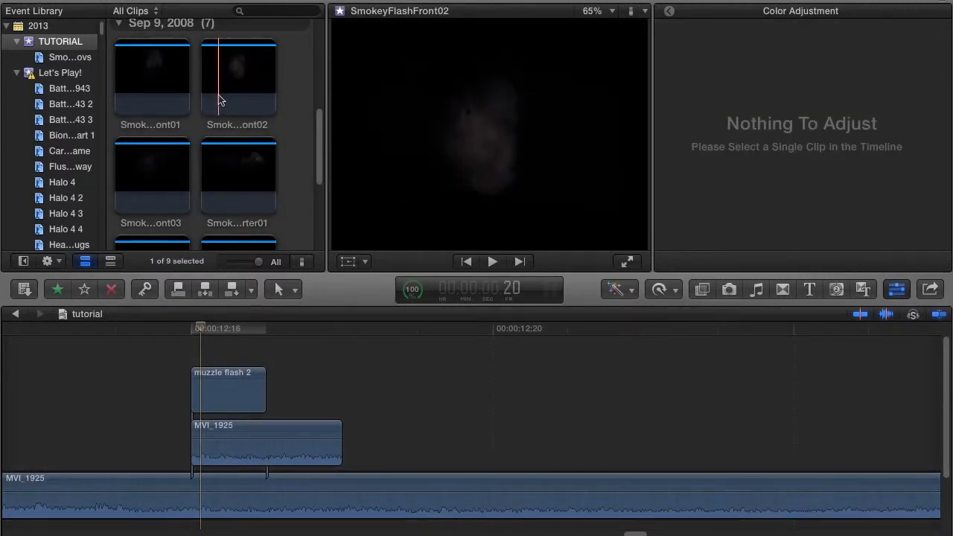
click(232, 80)
drag(287, 289, 392, 414)
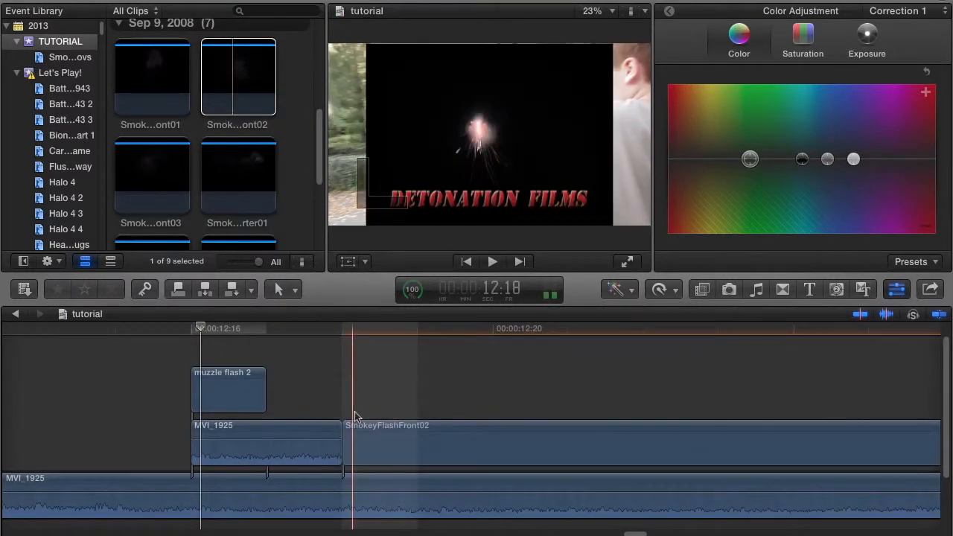
Split SmokeyFlashFront02 at the end of frame 00:00:13:03, past its title section, and delete the part before the cut.
scroll(684, 417, right, 5)
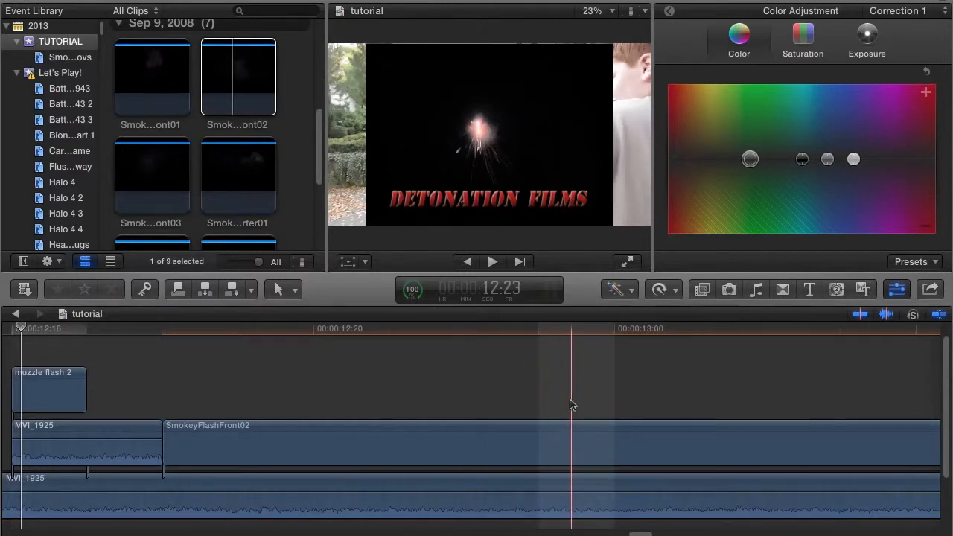
scroll(671, 426, right, 4)
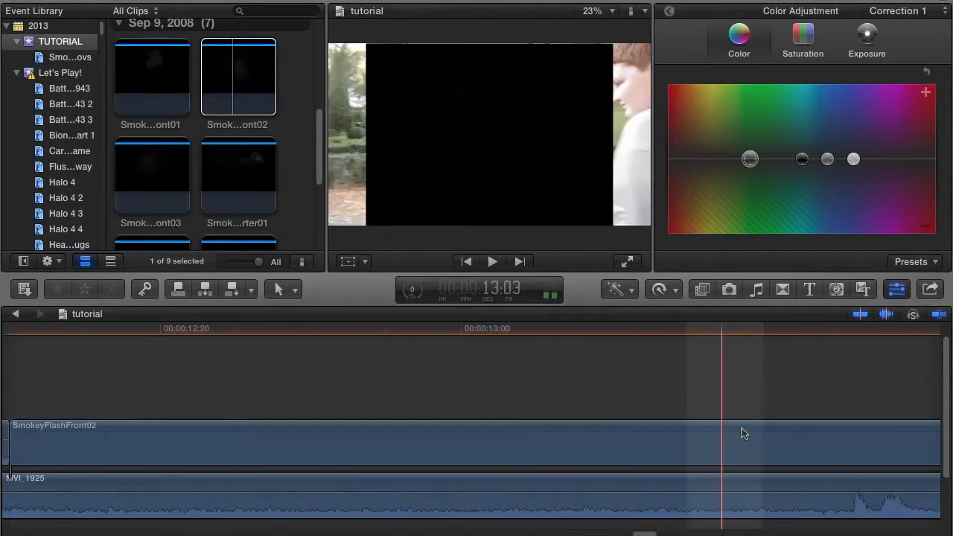
scroll(742, 428, right, 3)
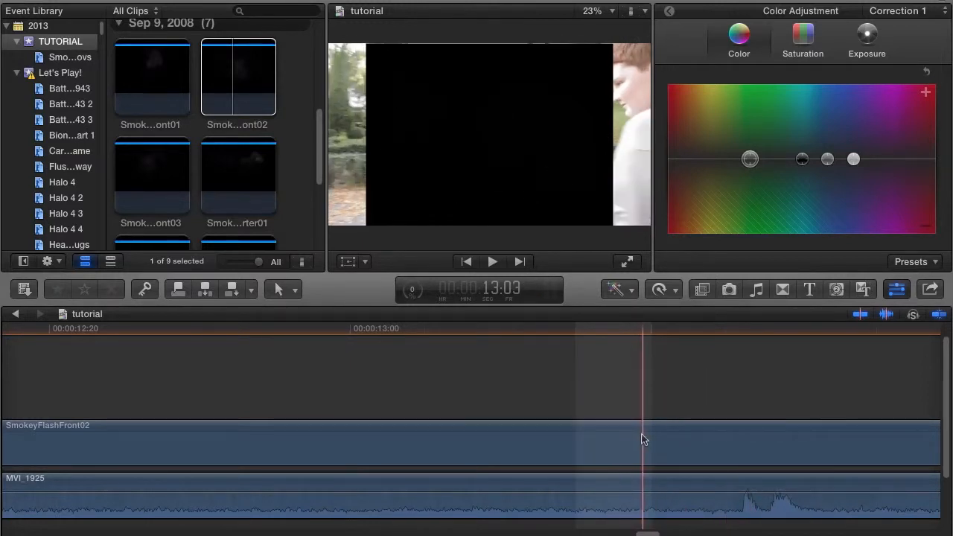
key(super+b)
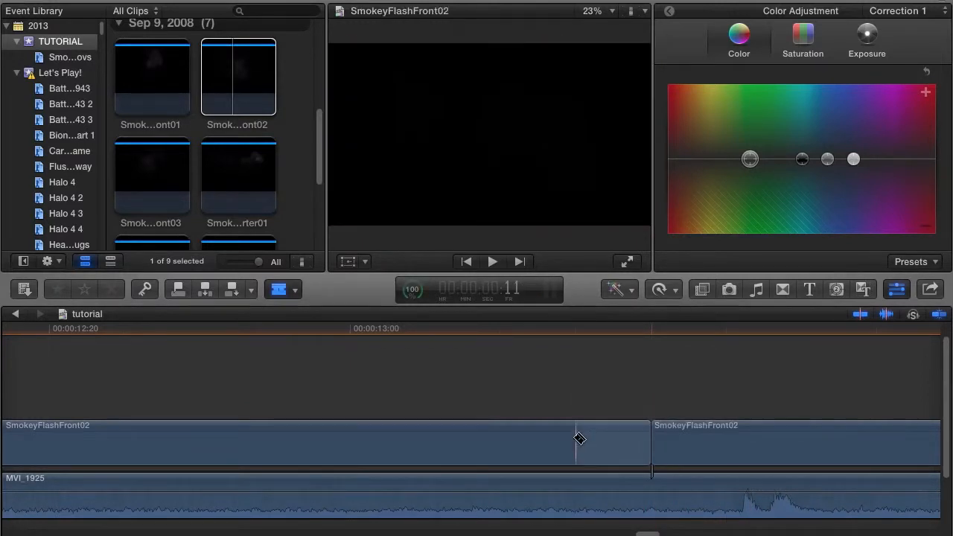
click(545, 436)
key(Delete)
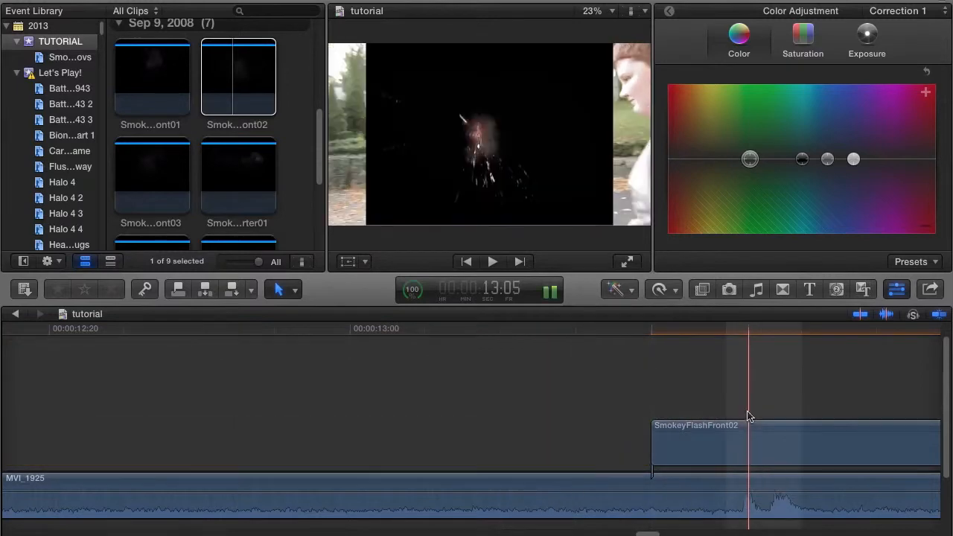
Move the remaining SmokeyFlashFront02 clip to start at 00:00:12:16, layered between muzzle flash 2 and the short MVI_1925 copy.
drag(748, 430, 177, 432)
scroll(176, 432, left, 5)
drag(511, 437, 228, 407)
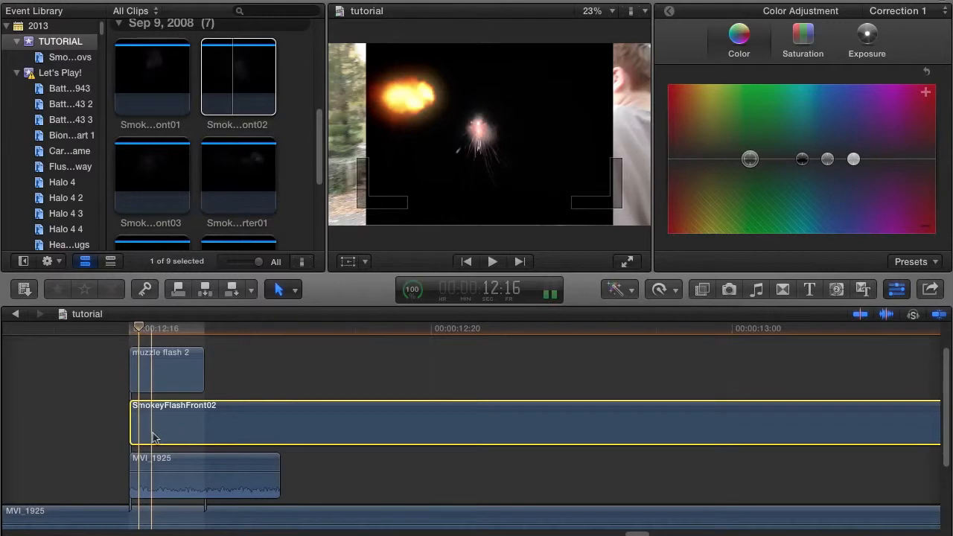
Set the blend mode of the SmokeyFlashFront02 clip to Screen.
click(669, 13)
scroll(744, 95, down, 10)
scroll(745, 100, down, 2)
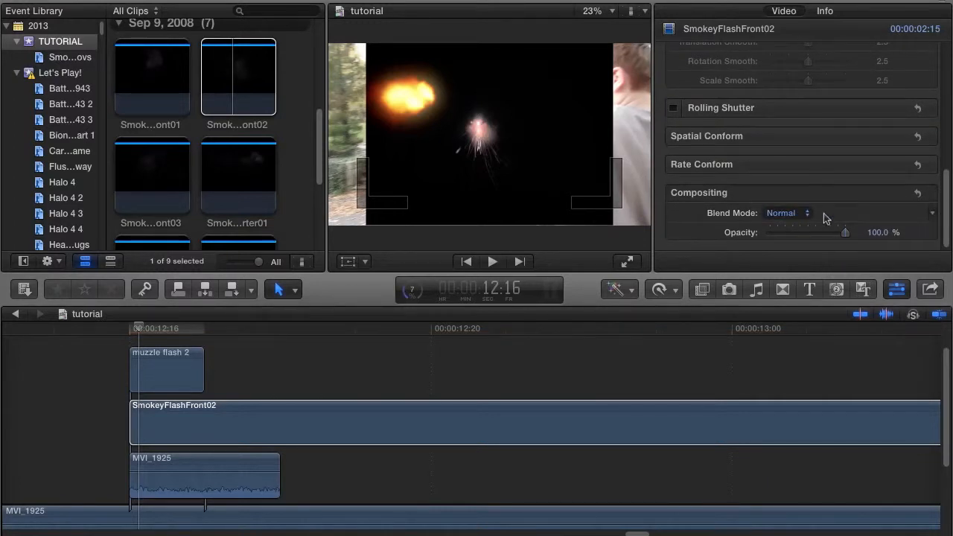
click(788, 214)
click(810, 327)
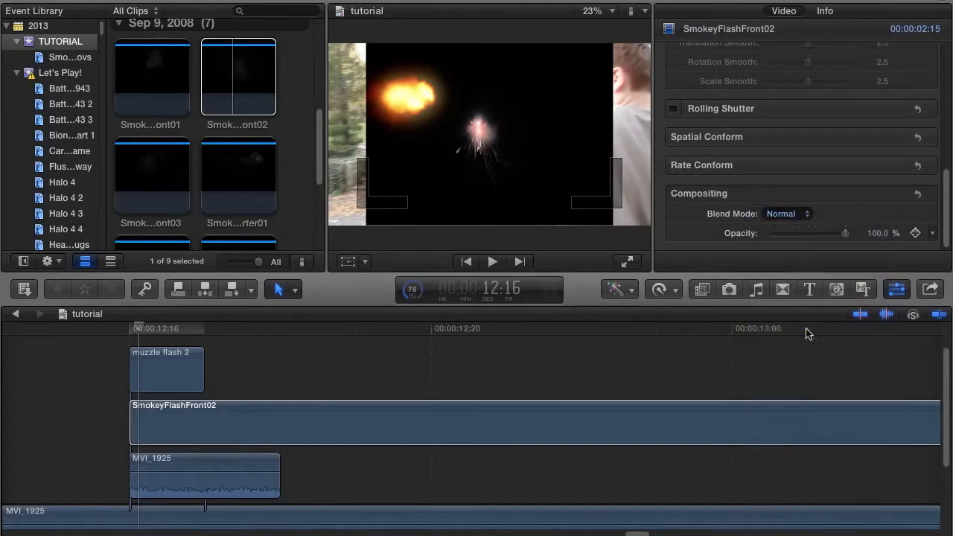
Transform SmokeyFlashFront02 onto the gun muzzle: position about X -427 px, Y 220 px, rotation -95°, scale about 123%.
click(158, 426)
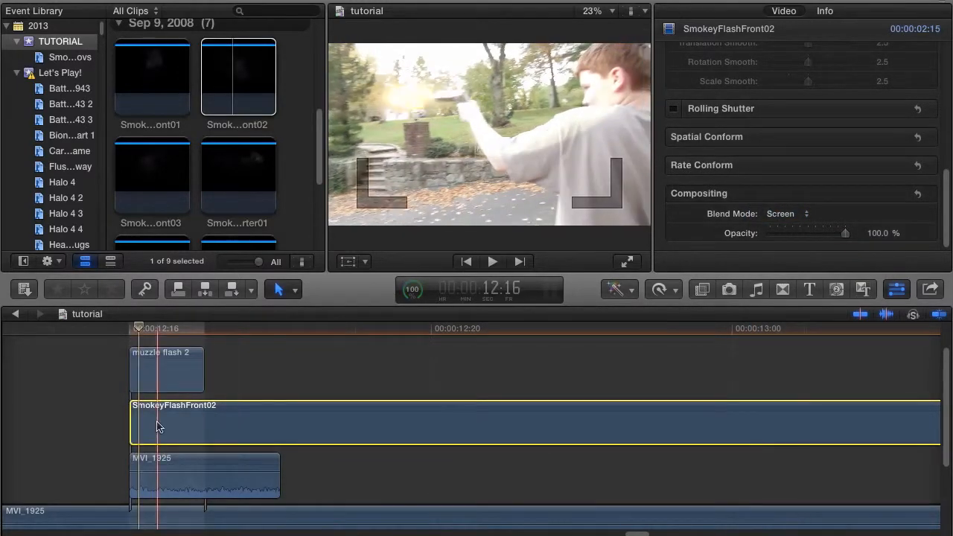
click(348, 261)
drag(492, 147, 408, 170)
drag(497, 232, 518, 249)
drag(467, 191, 465, 189)
click(624, 33)
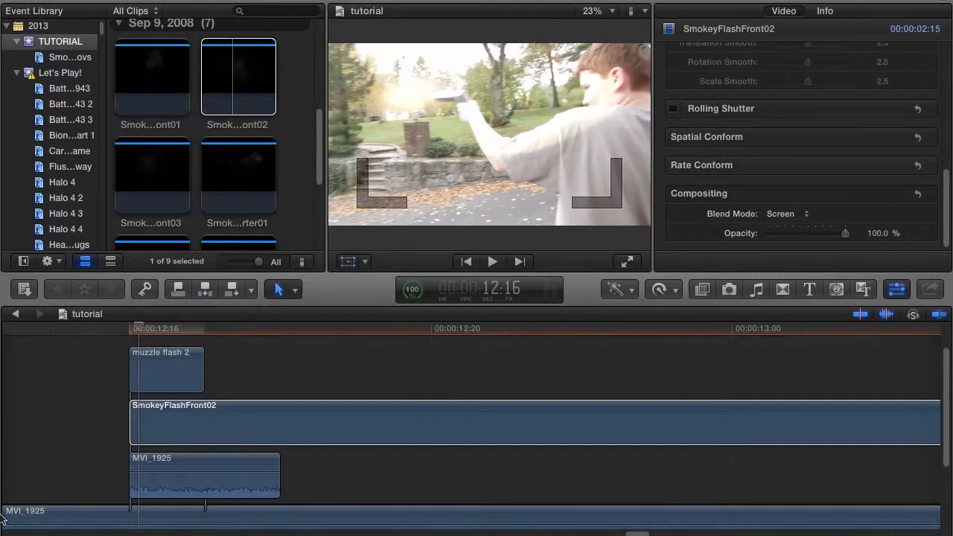
Play back the flash, and review the short MVI_1925 copy's color correction, shape masks and compositing settings.
click(170, 419)
key(space)
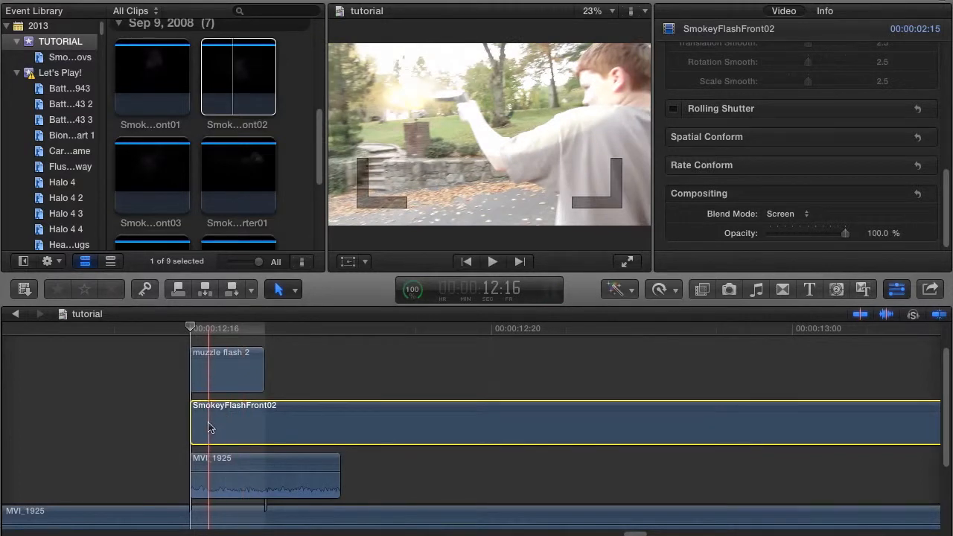
click(231, 468)
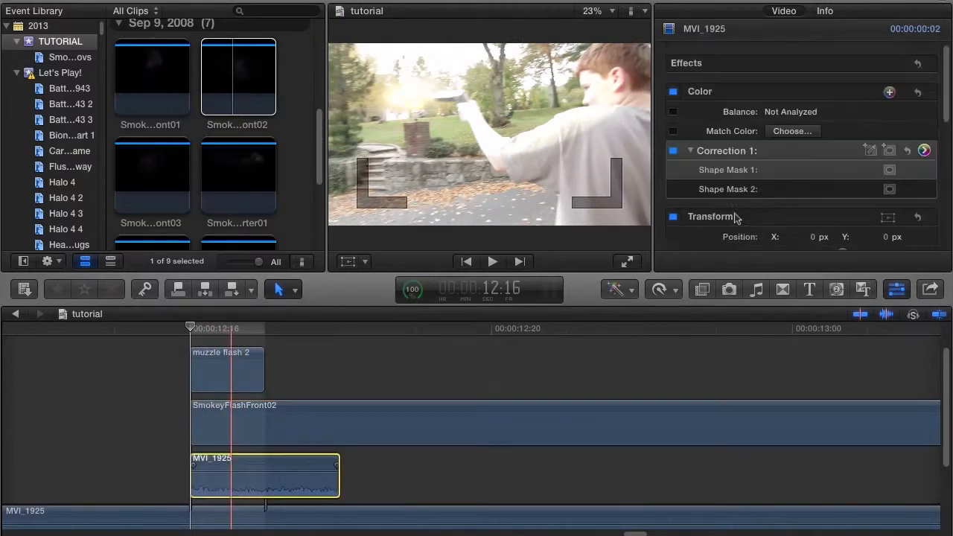
scroll(736, 217, down, 10)
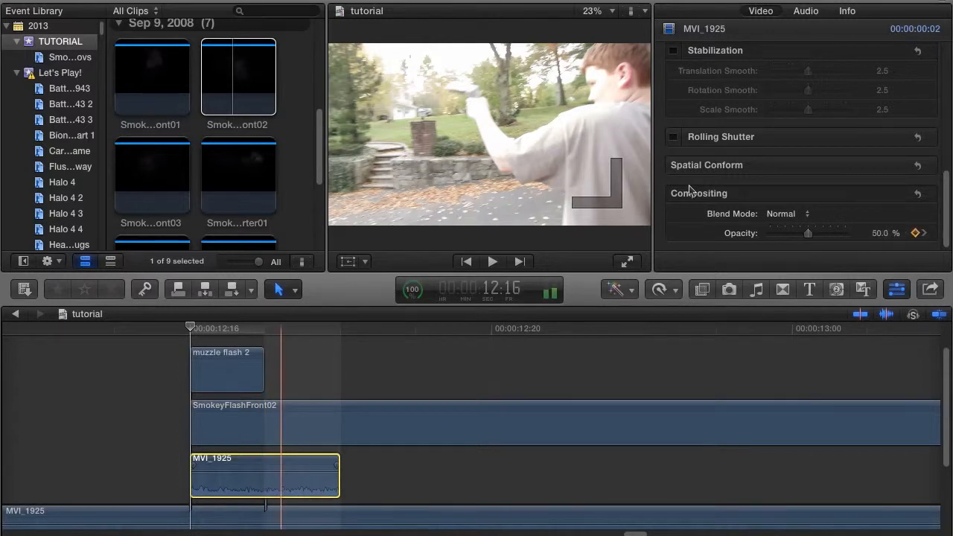
scroll(689, 192, up, 5)
scroll(884, 138, up, 4)
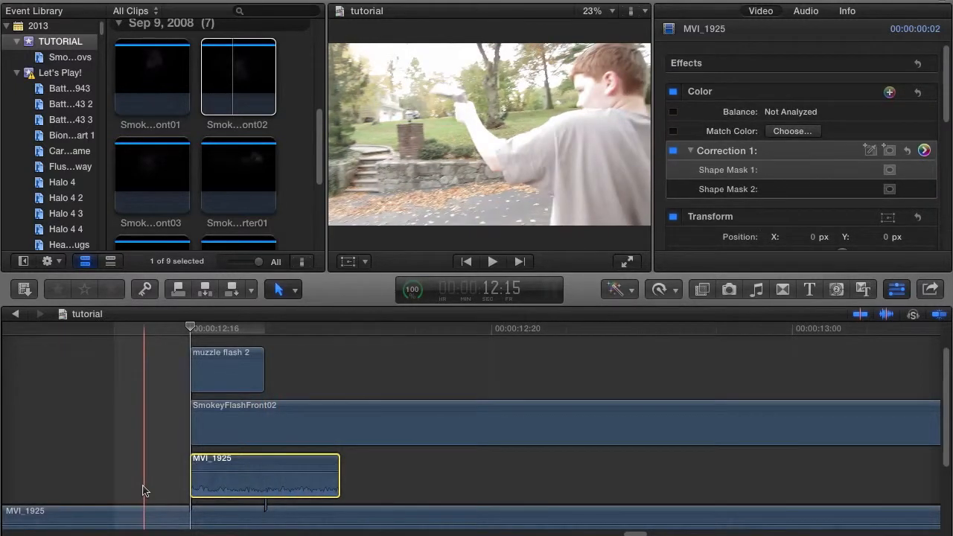
scroll(151, 458, down, 3)
scroll(151, 460, up, 3)
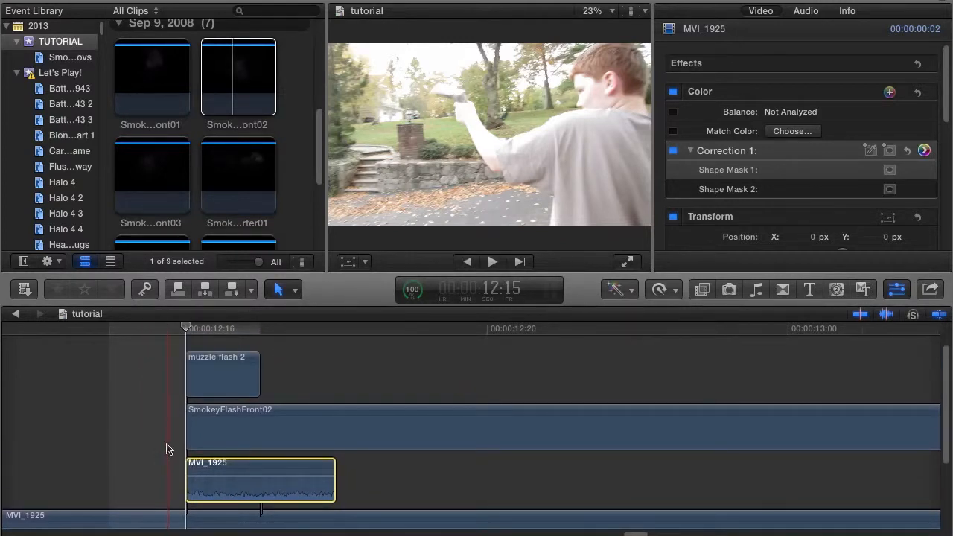
Inspect the muzzle flash 2 clip's settings and reveal its source image in the event library.
click(216, 383)
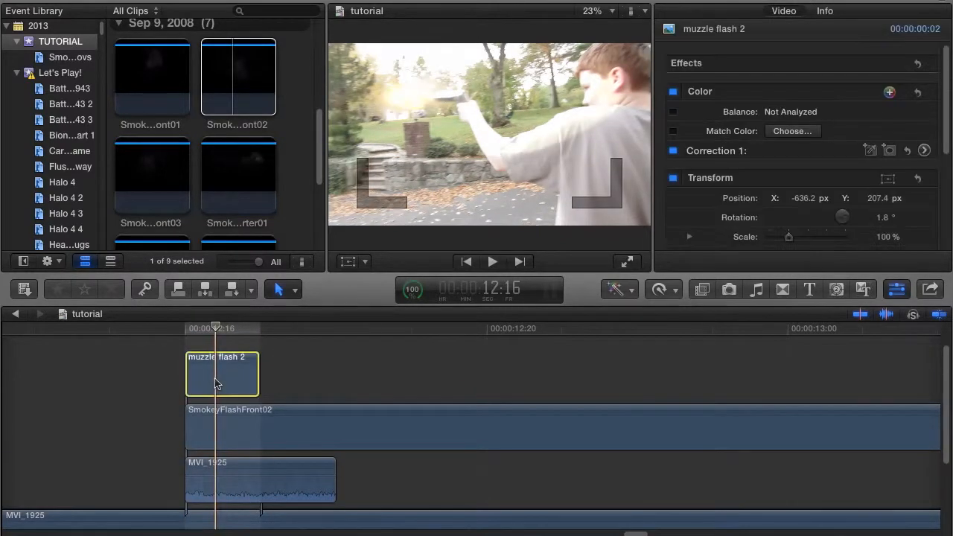
key(shift+f)
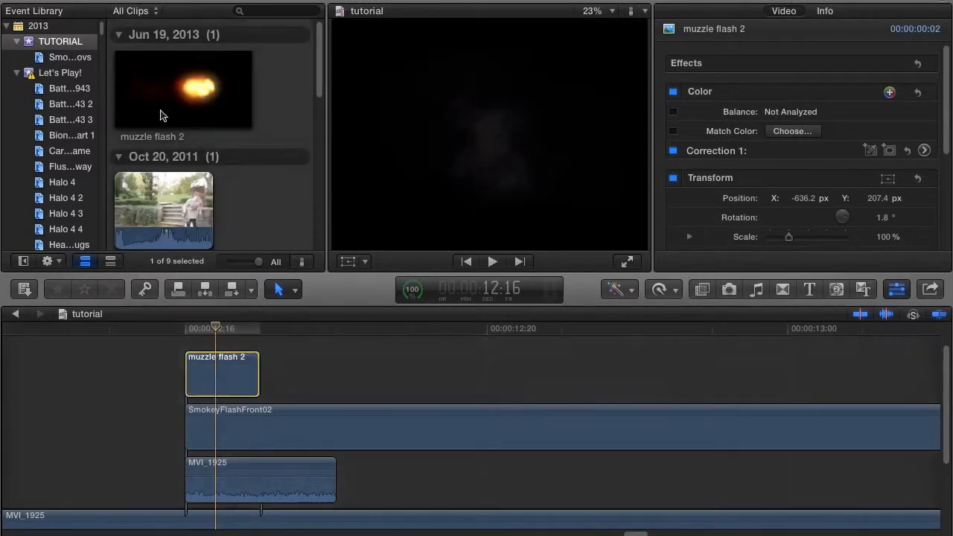
click(215, 380)
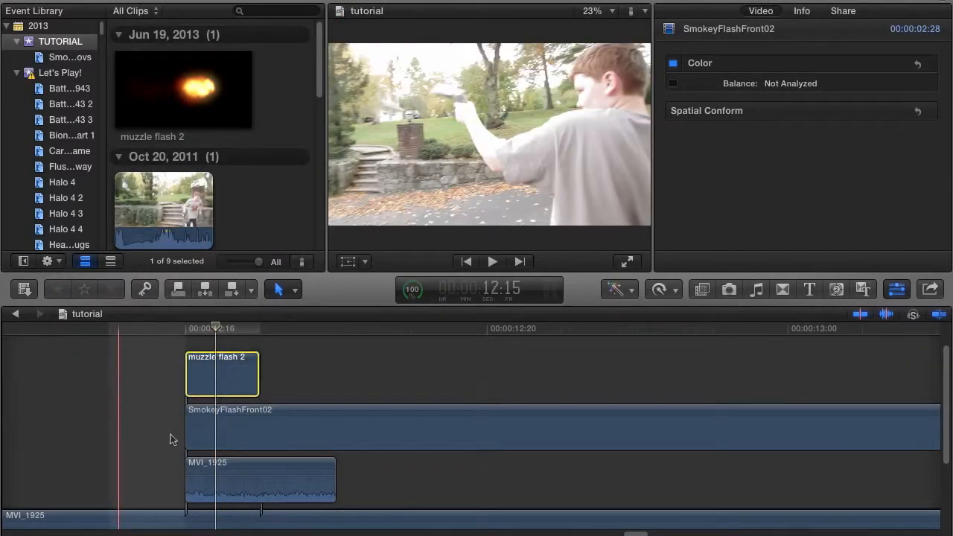
Select SmokeyFlashFront02, watch the gunshot sequence in full screen, and return to the editing view.
click(214, 433)
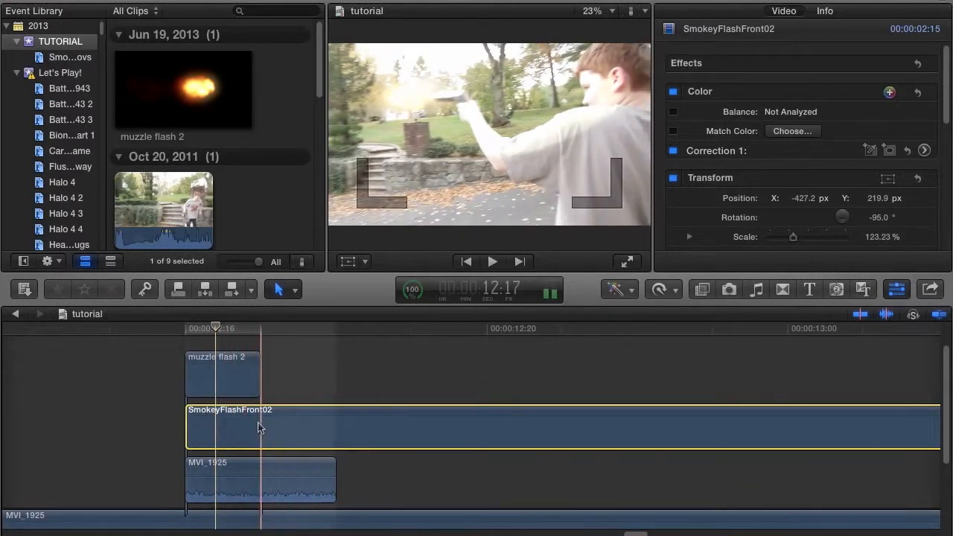
click(627, 261)
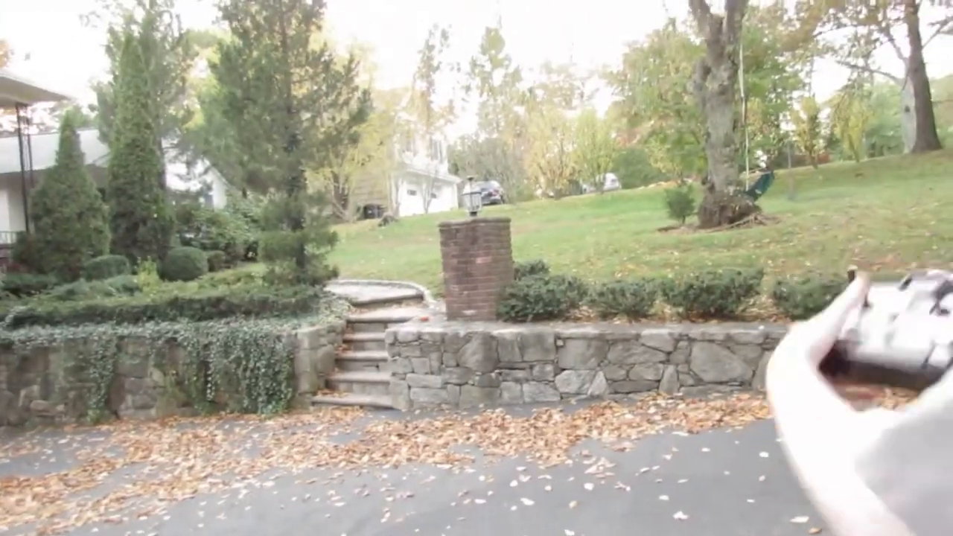
key(Escape)
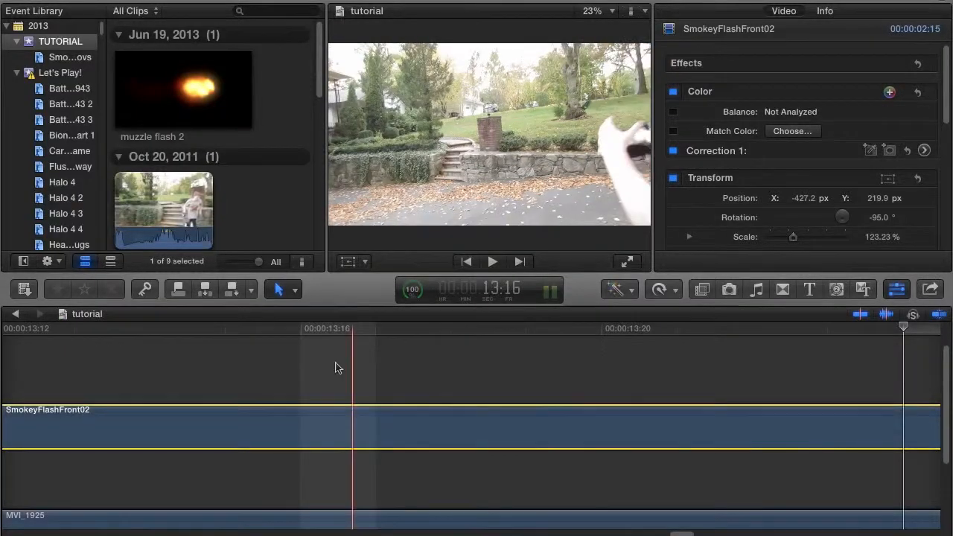
Review the layered clips around the flash, including the short MVI_1925 copy, and place the playhead on 00:00:12:15 with the main footage selected.
scroll(280, 417, left, 8)
scroll(280, 417, right, 4)
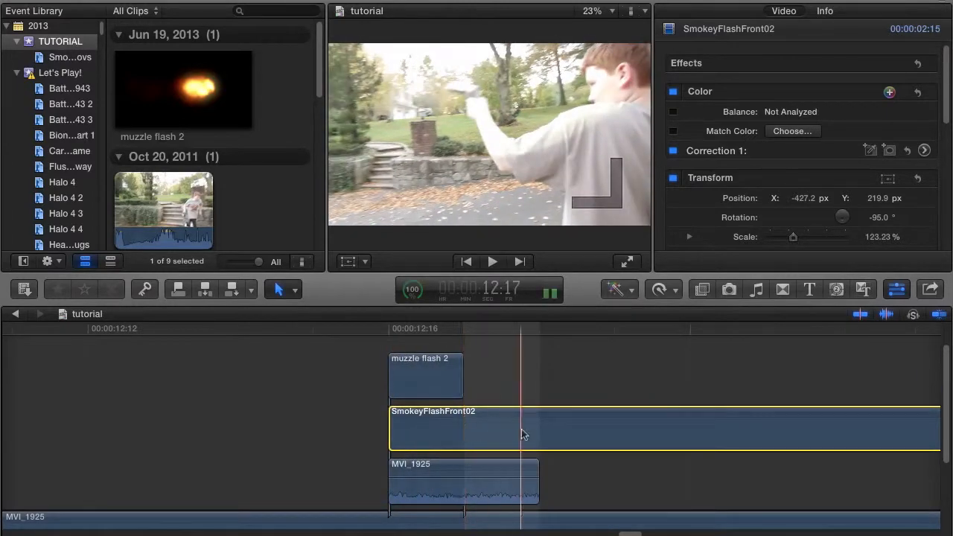
click(438, 472)
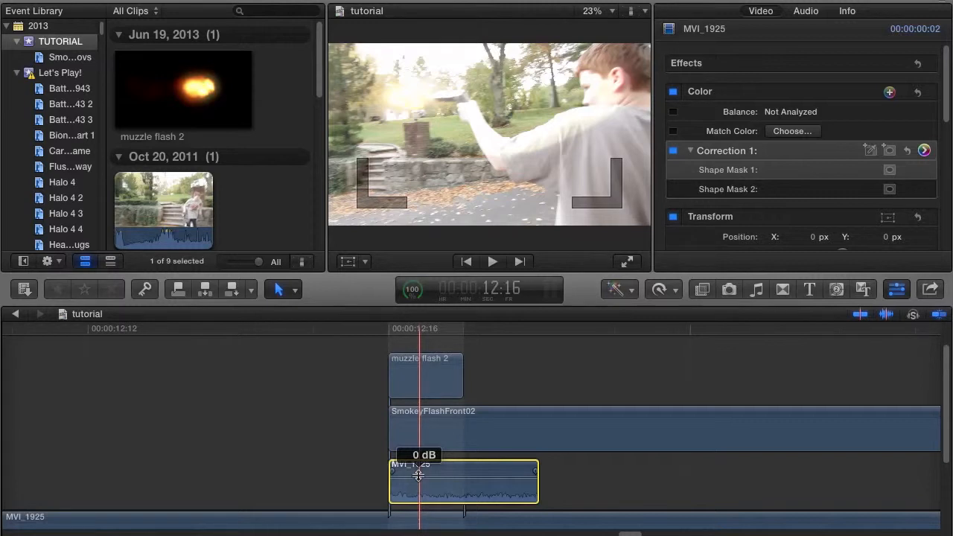
scroll(365, 458, down, 2)
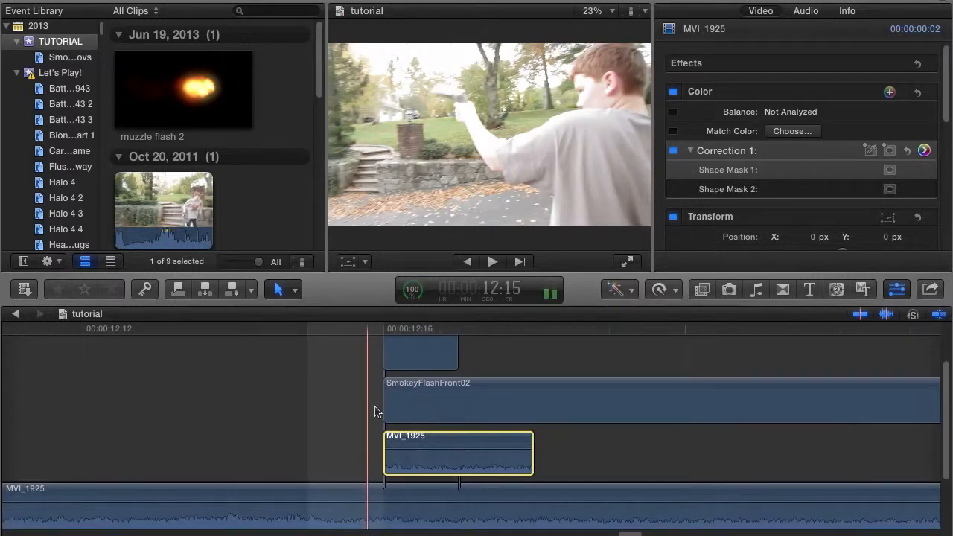
scroll(419, 387, down, 2)
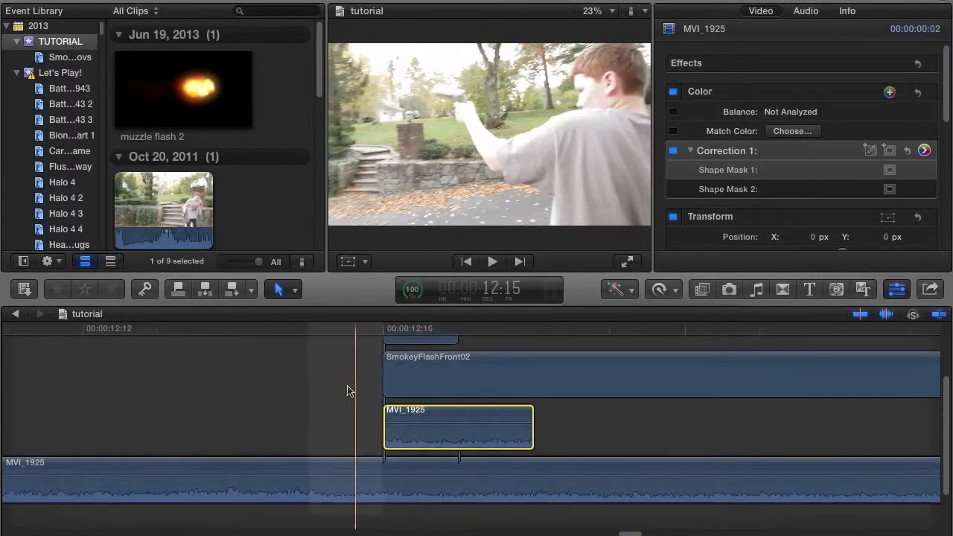
click(347, 391)
scroll(348, 391, up, 4)
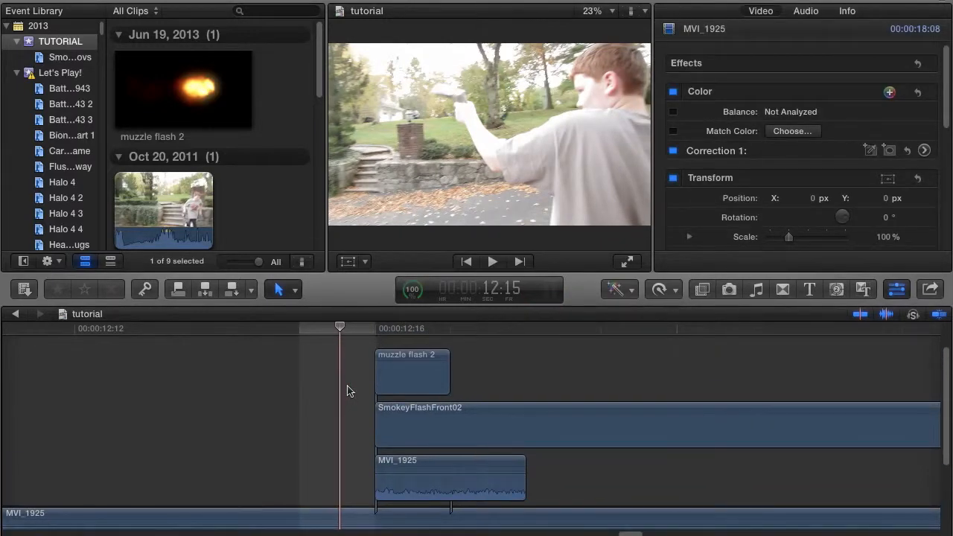